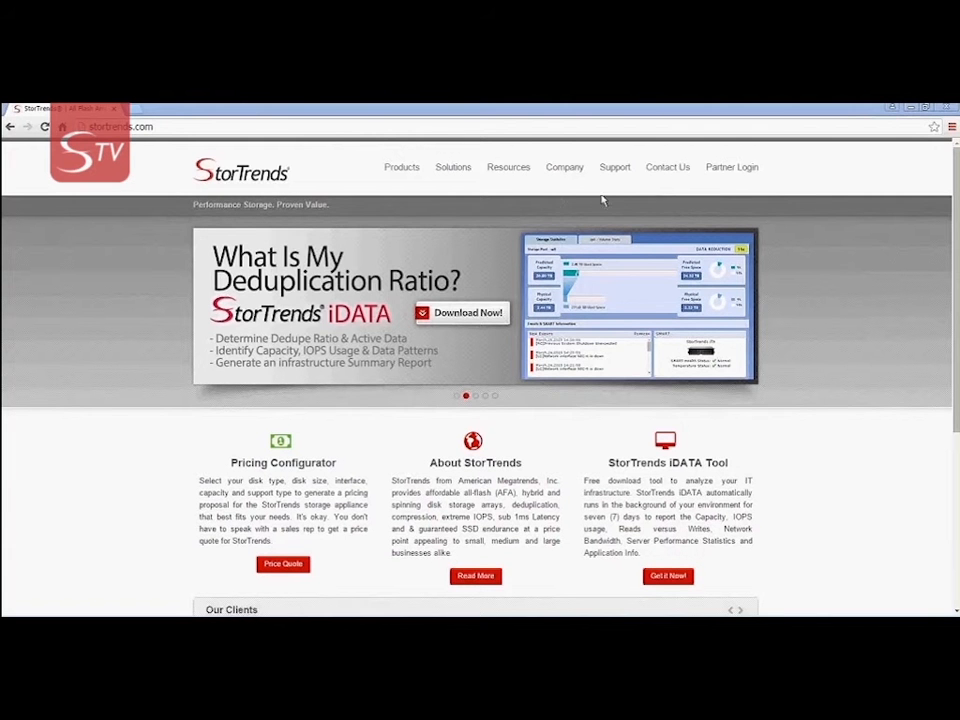
# Go to the StorTrends iDATA Tool page under Resources and open its Download Now form
pyautogui.moveTo(525, 175)
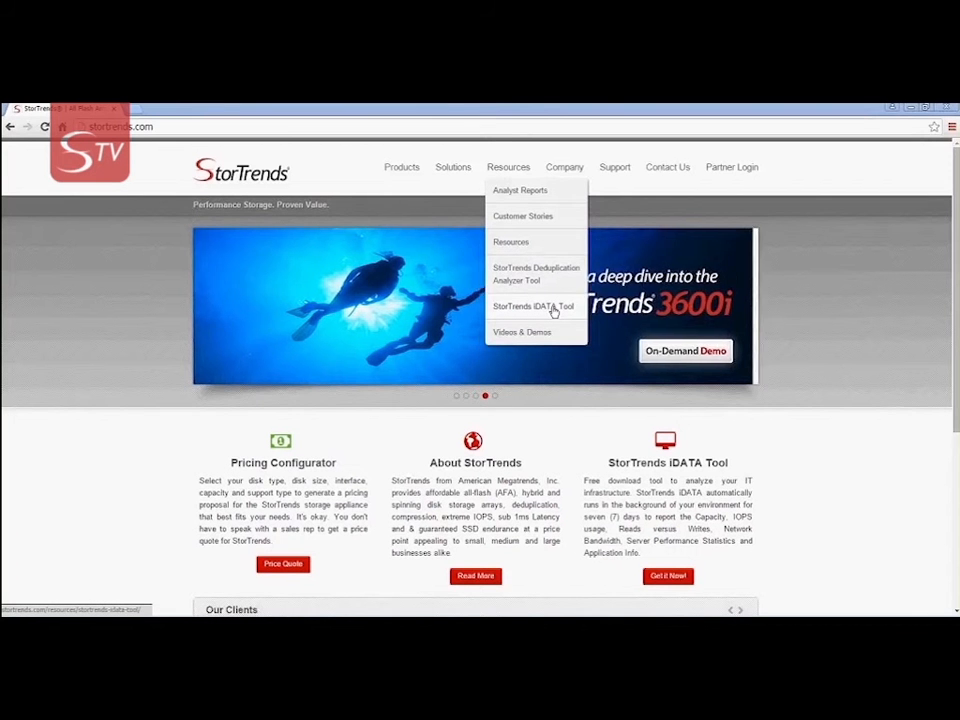
pyautogui.click(555, 312)
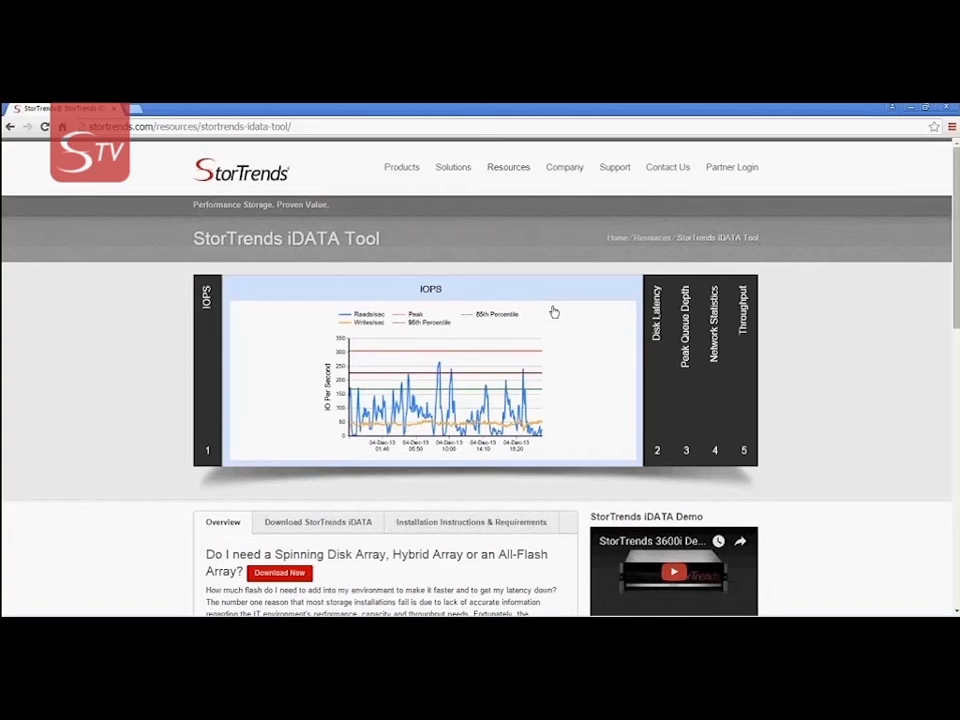
pyautogui.scroll(-1, 554, 313)
pyautogui.scroll(-3, 553, 313)
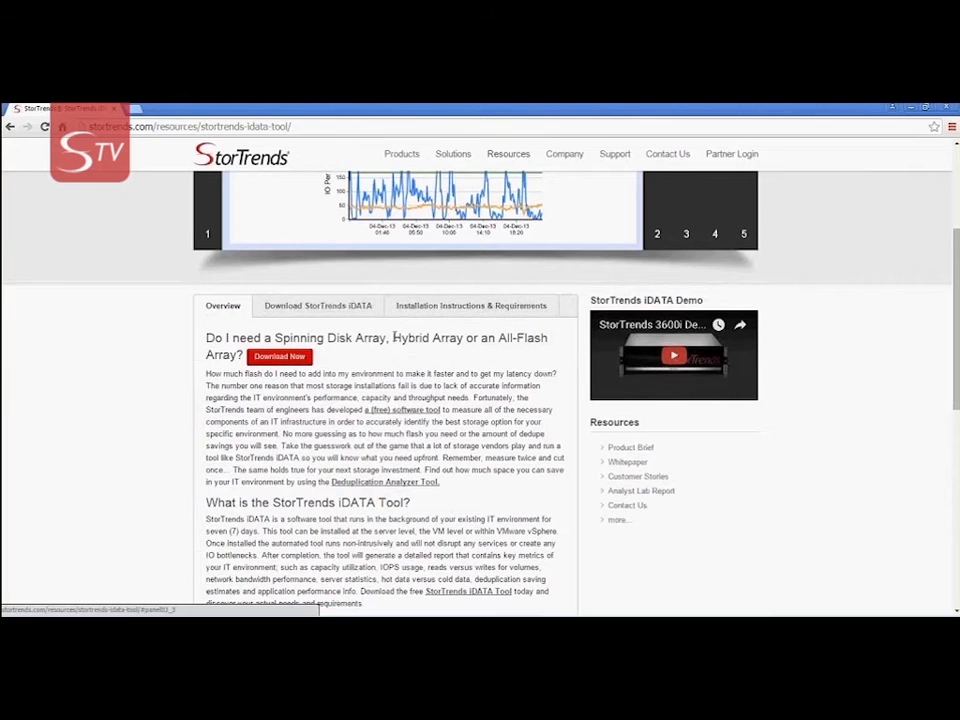
pyautogui.click(303, 358)
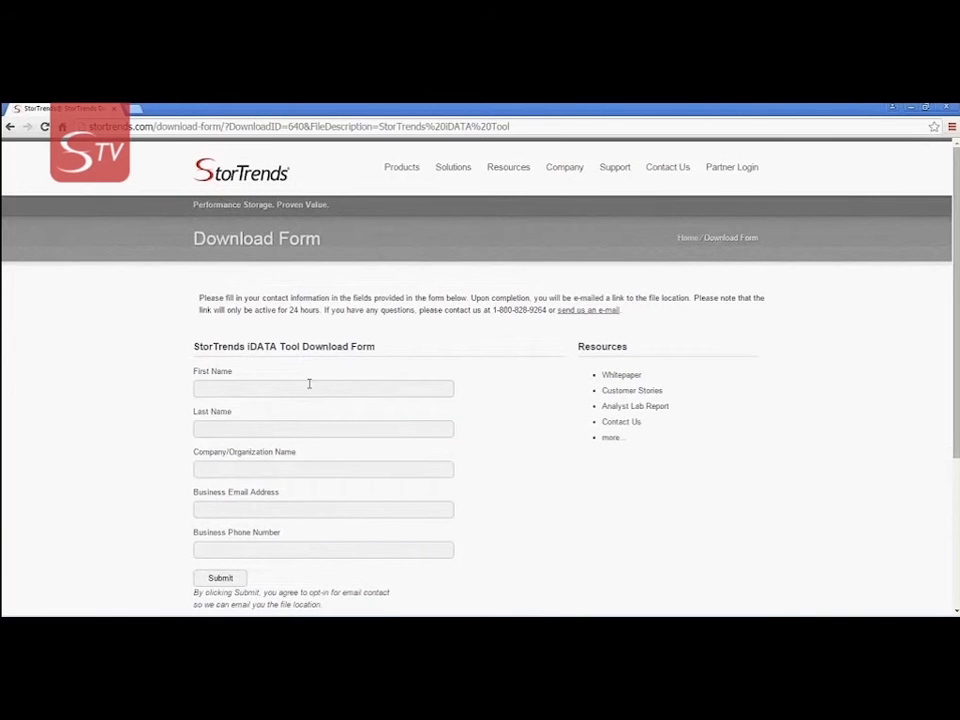
# Enter the contact's first and last name, company AMI, business e-mail and phone, then submit
pyautogui.click(311, 385)
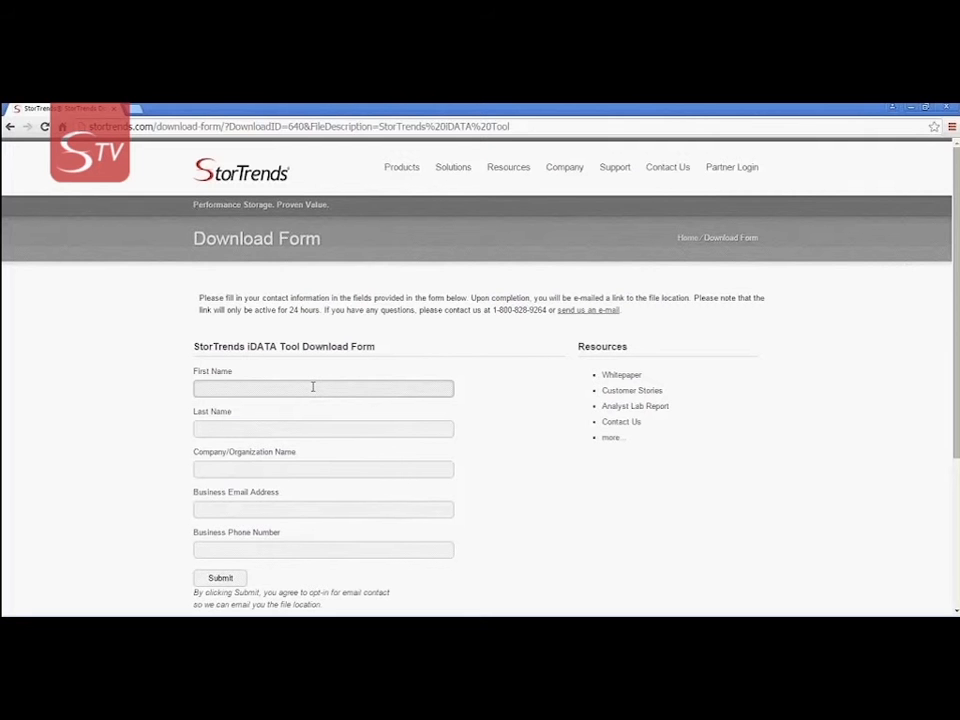
pyautogui.press('Tab')
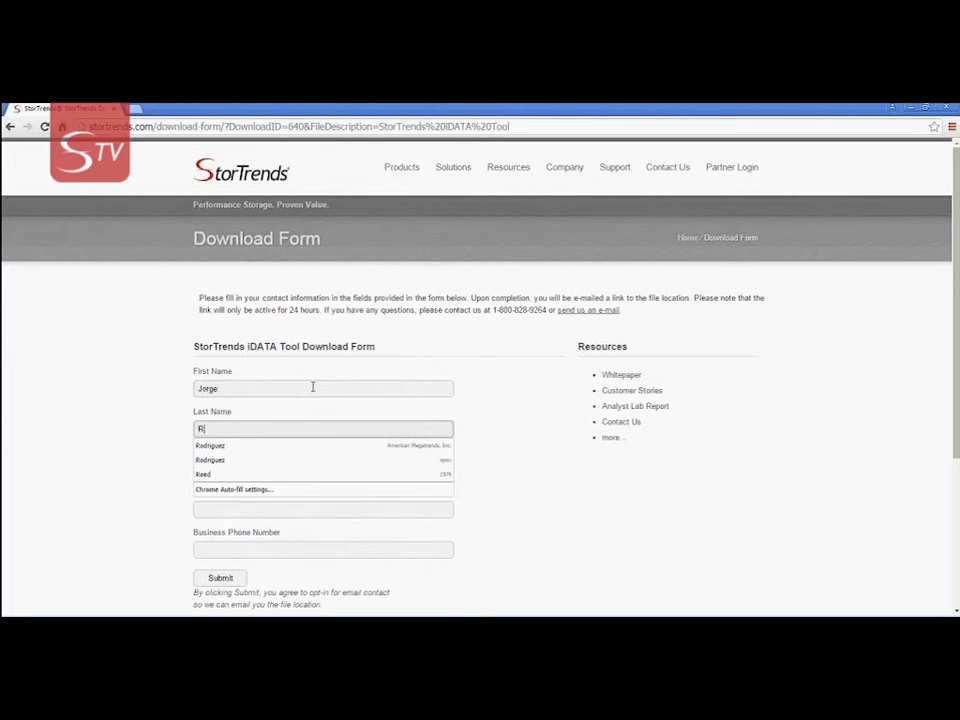
pyautogui.press('Tab')
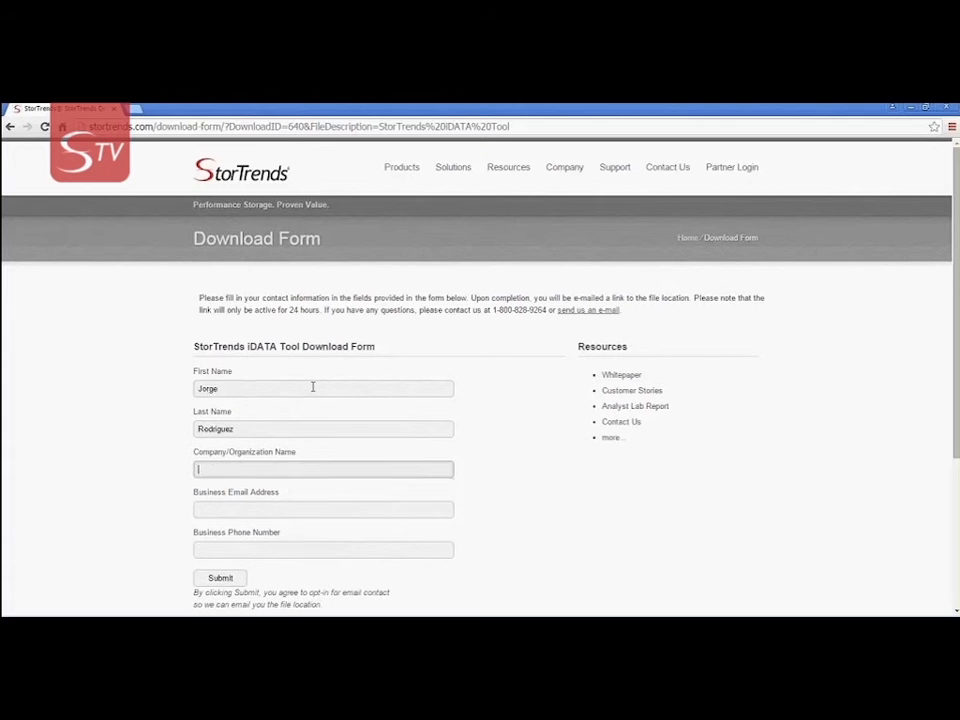
pyautogui.write('AMI')
pyautogui.press('Tab')
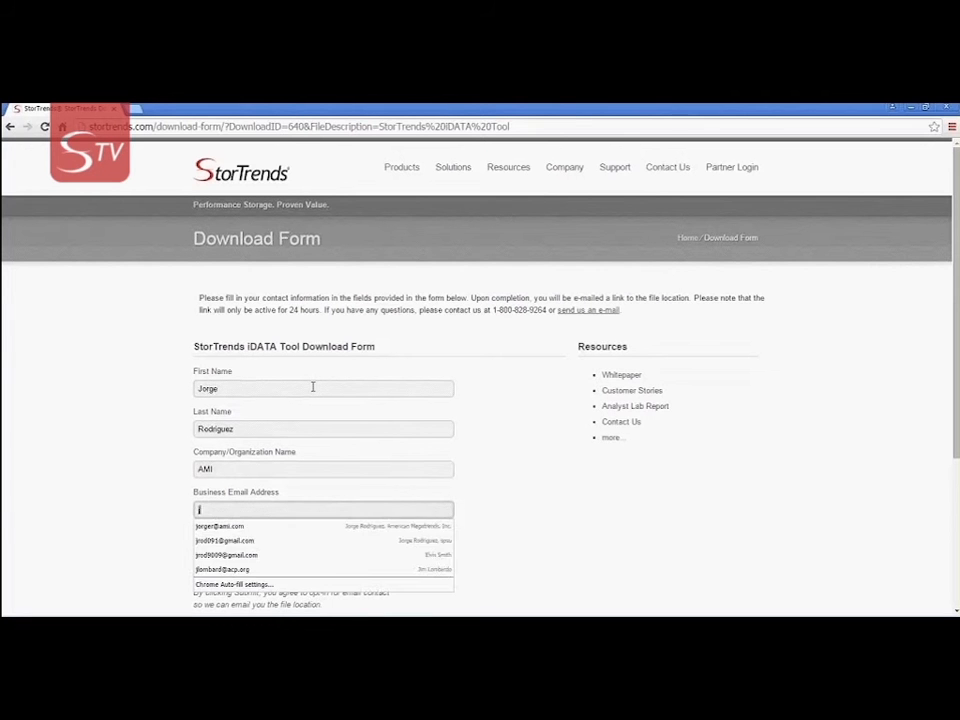
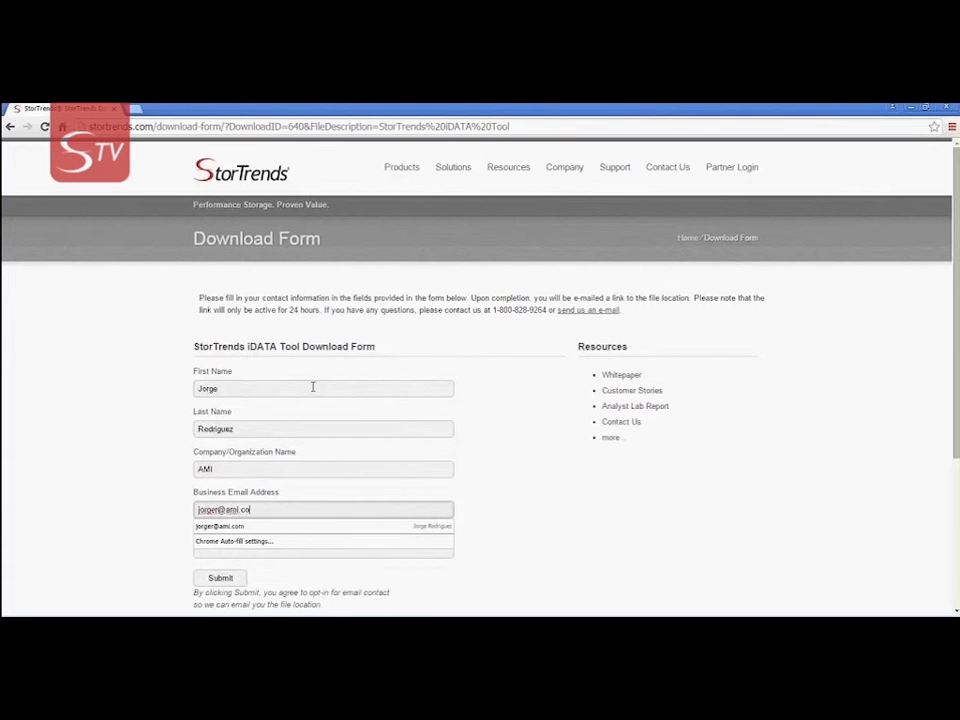
pyautogui.press('Tab')
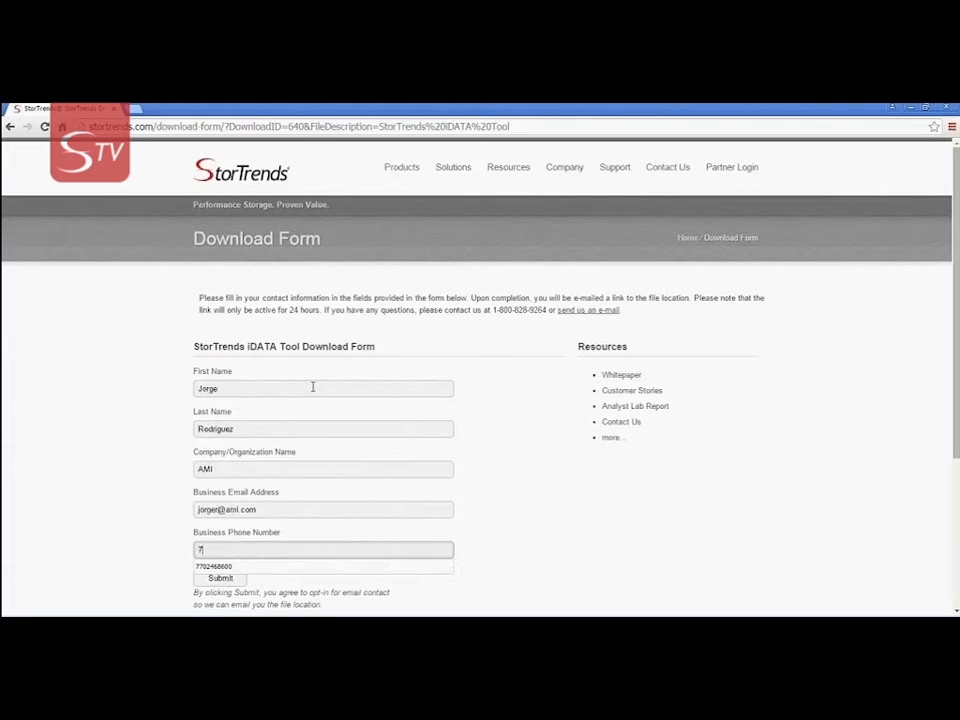
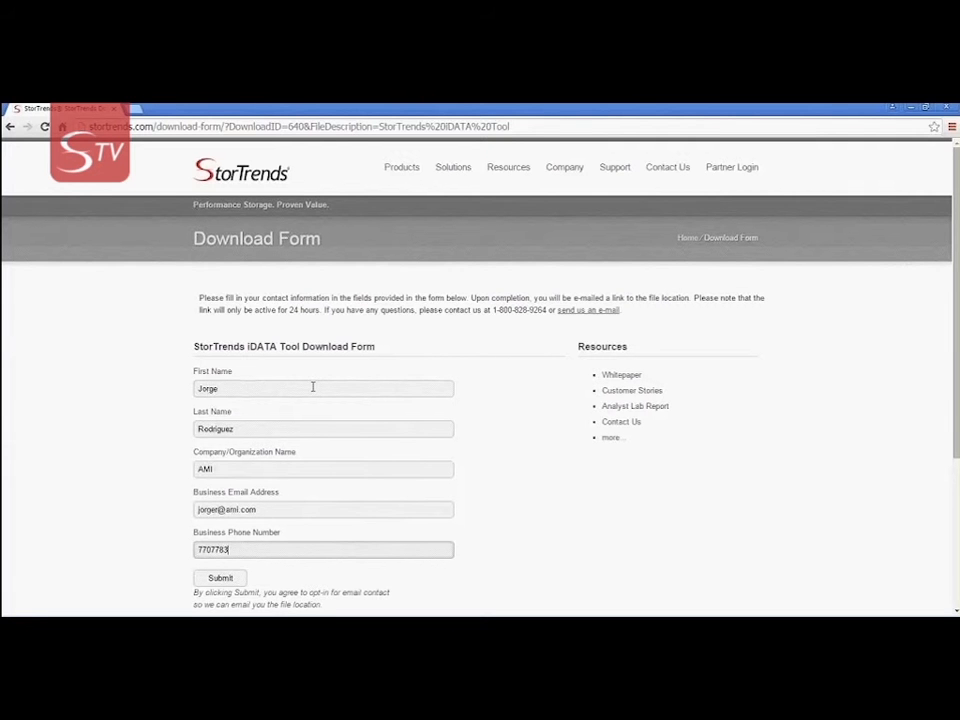
pyautogui.click(222, 579)
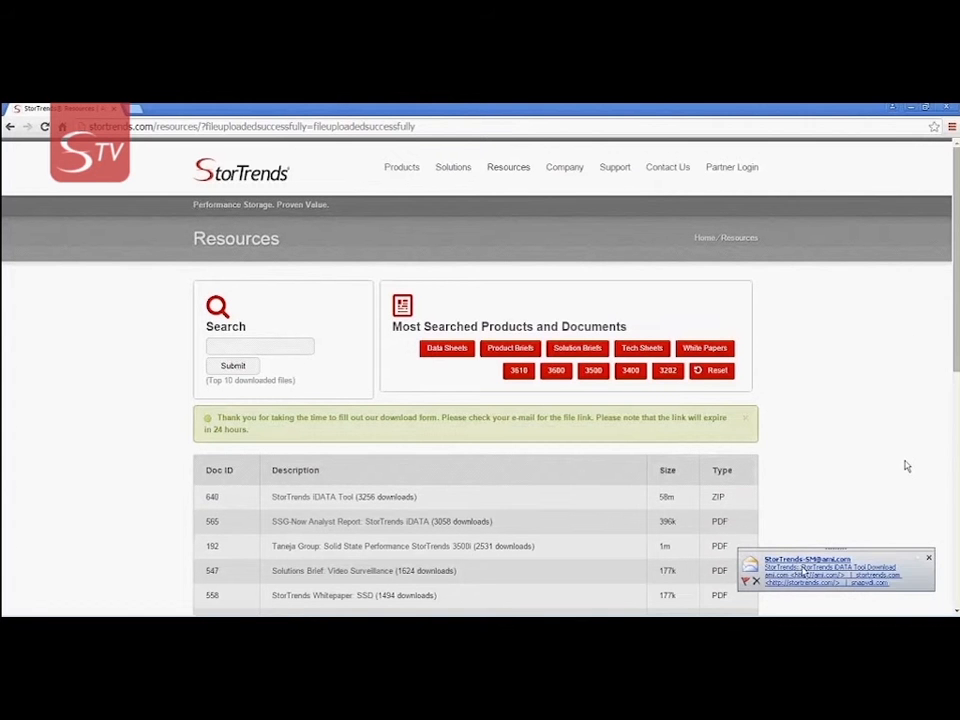
# Open the iDATA Tool Download e-mail, maximize it, and follow its Download URL link
pyautogui.click(800, 573)
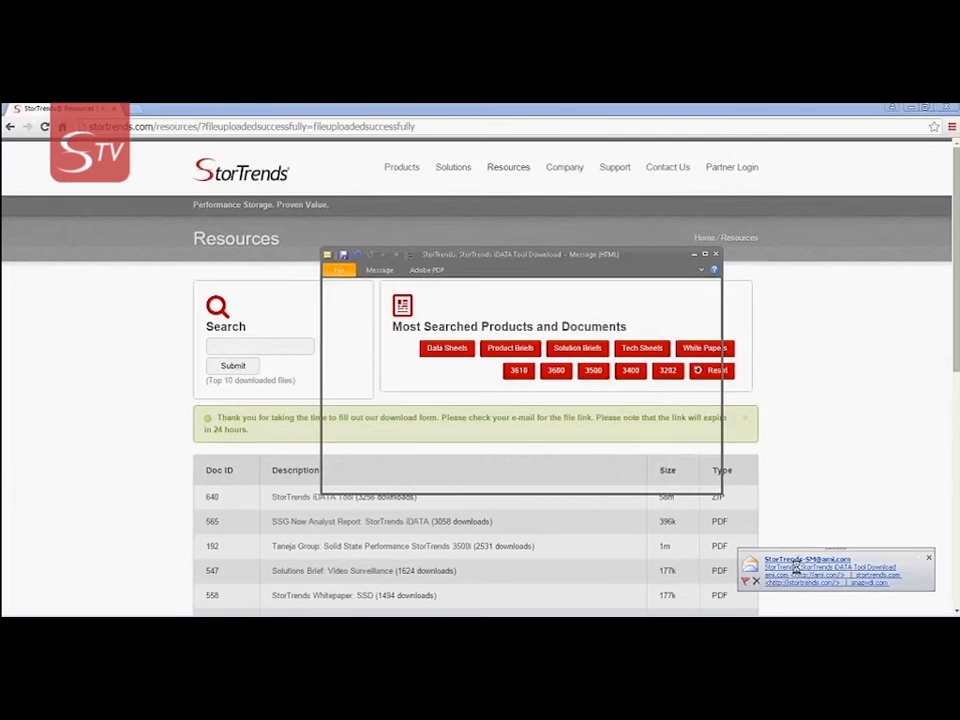
pyautogui.click(705, 254)
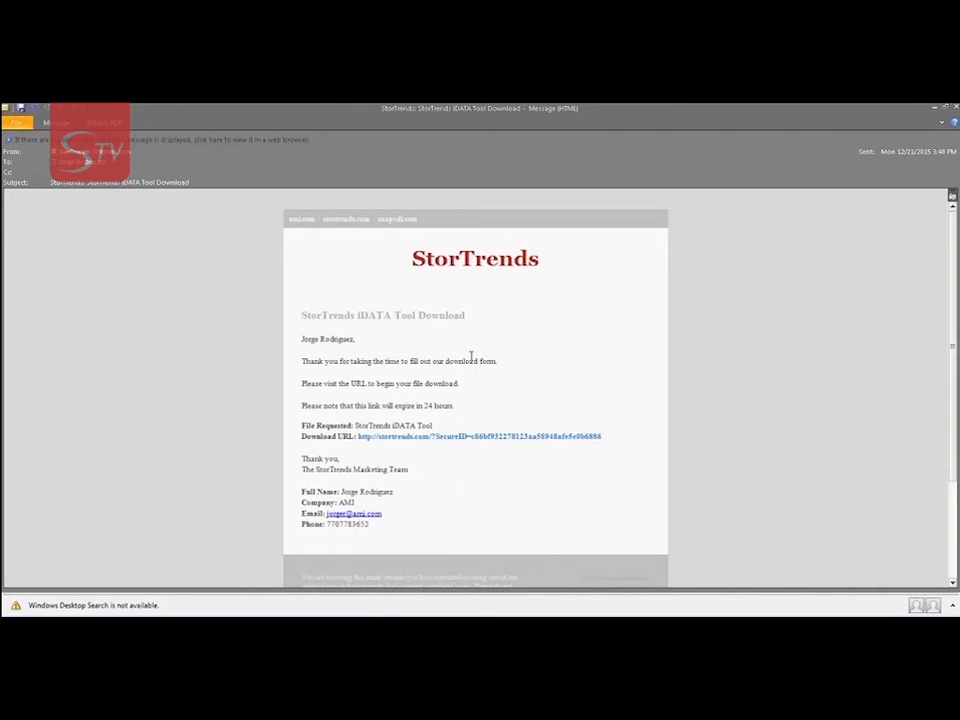
pyautogui.click(463, 440)
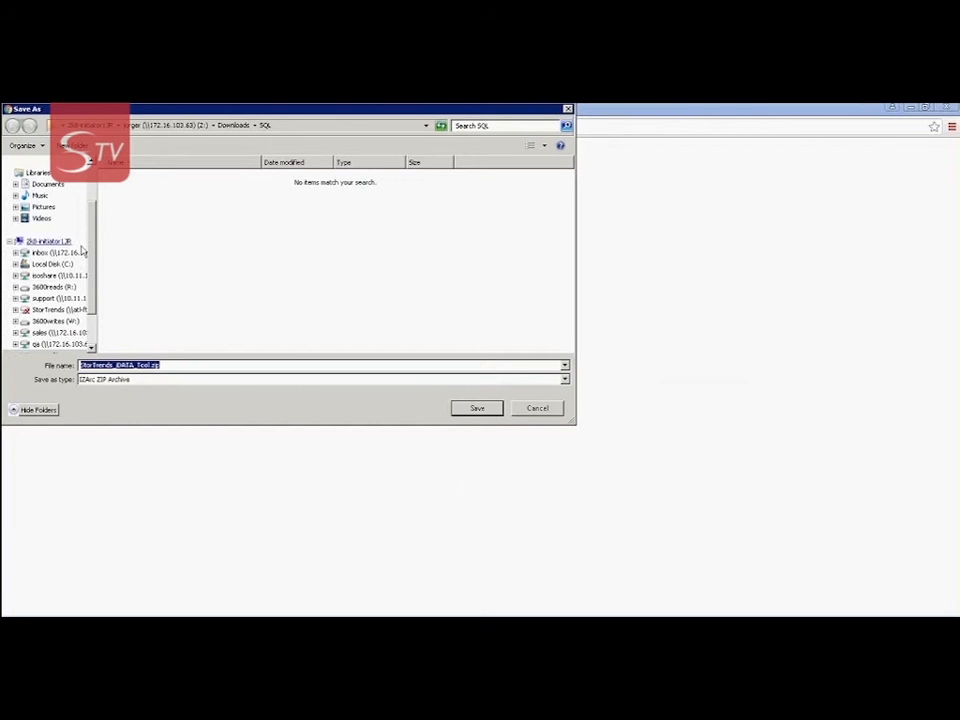
# Save StorTrends_iDATA_Tool.zip to the Desktop
pyautogui.scroll(2, 98, 212)
pyautogui.scroll(1, 98, 212)
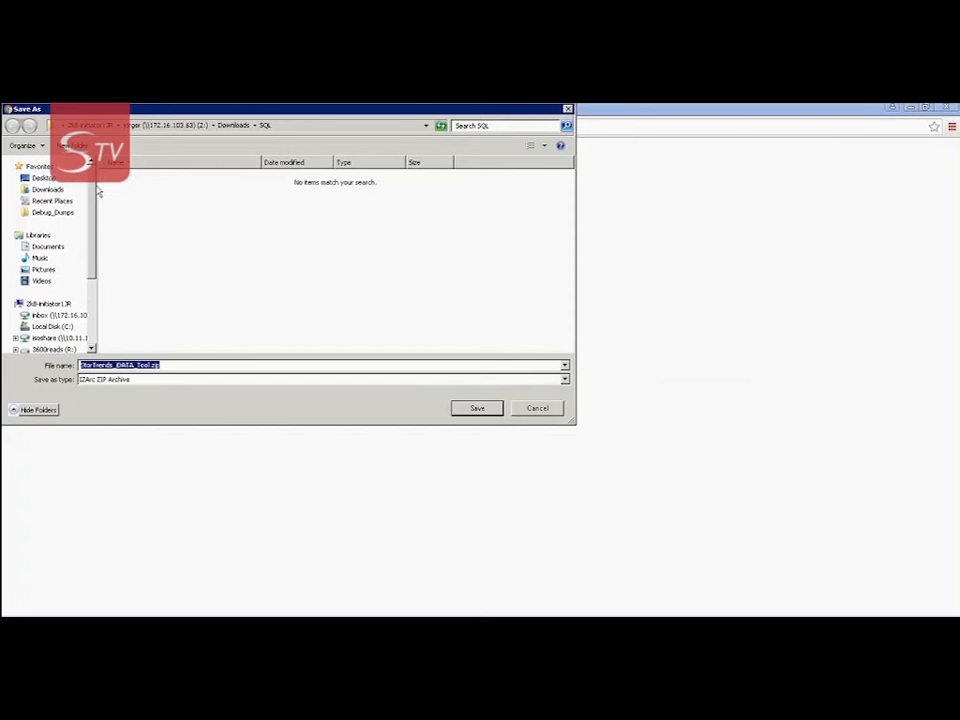
pyautogui.click(45, 178)
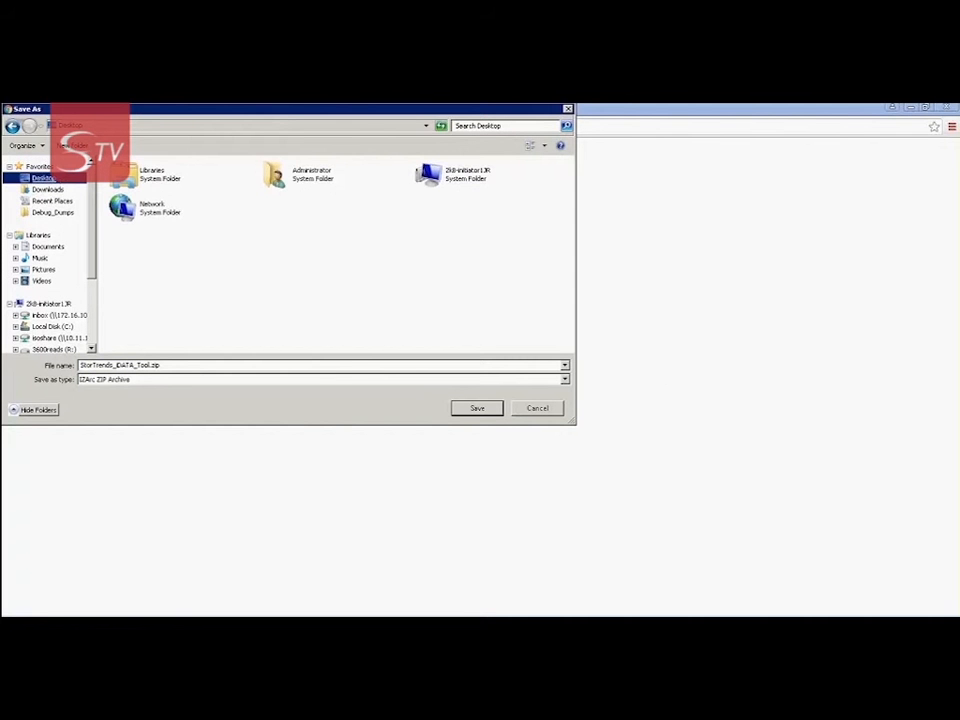
pyautogui.click(477, 409)
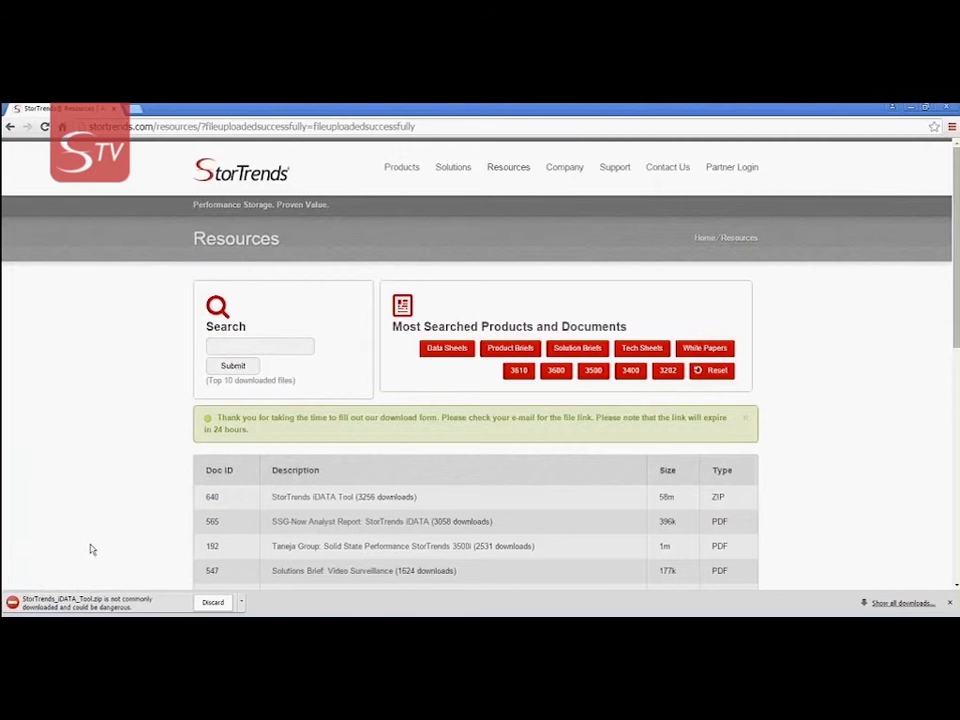
# Keep the flagged ZIP download despite the warning and open it
pyautogui.click(241, 602)
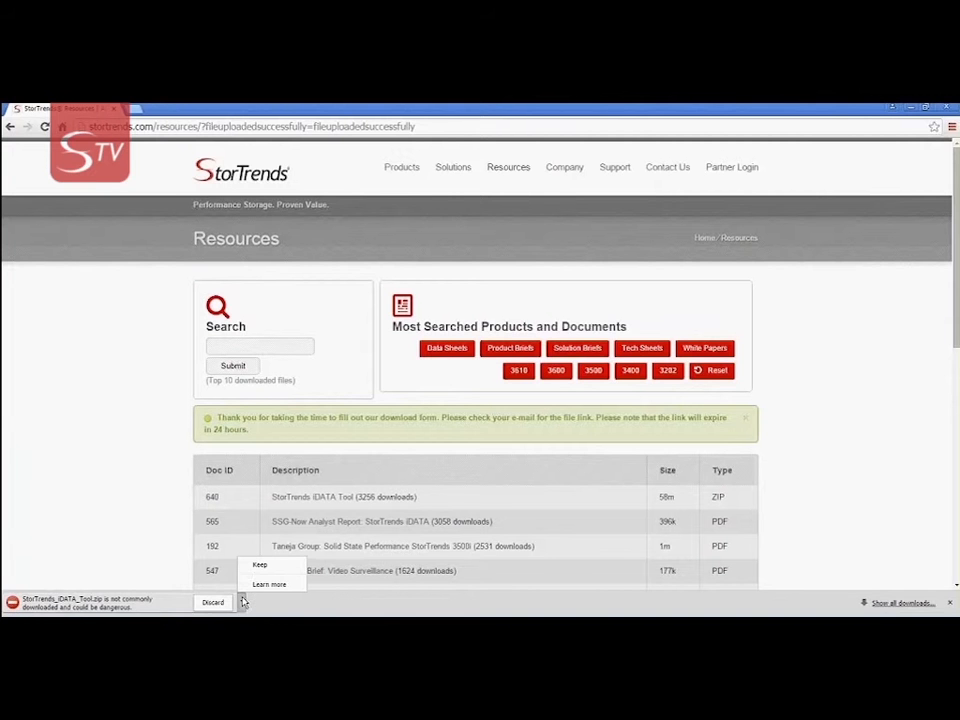
pyautogui.click(259, 566)
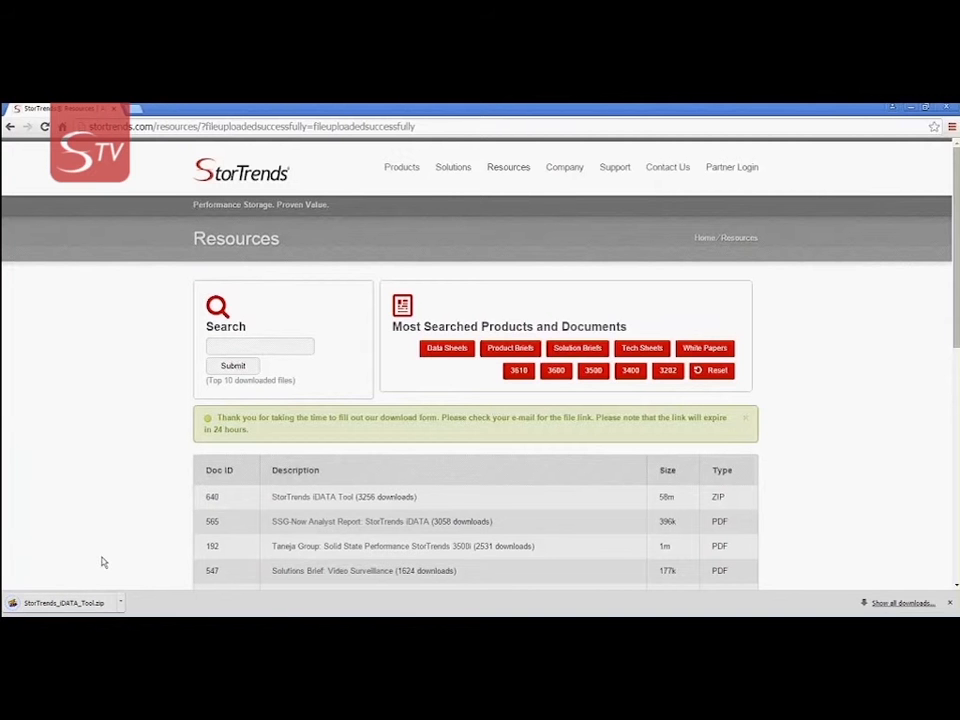
pyautogui.click(93, 604)
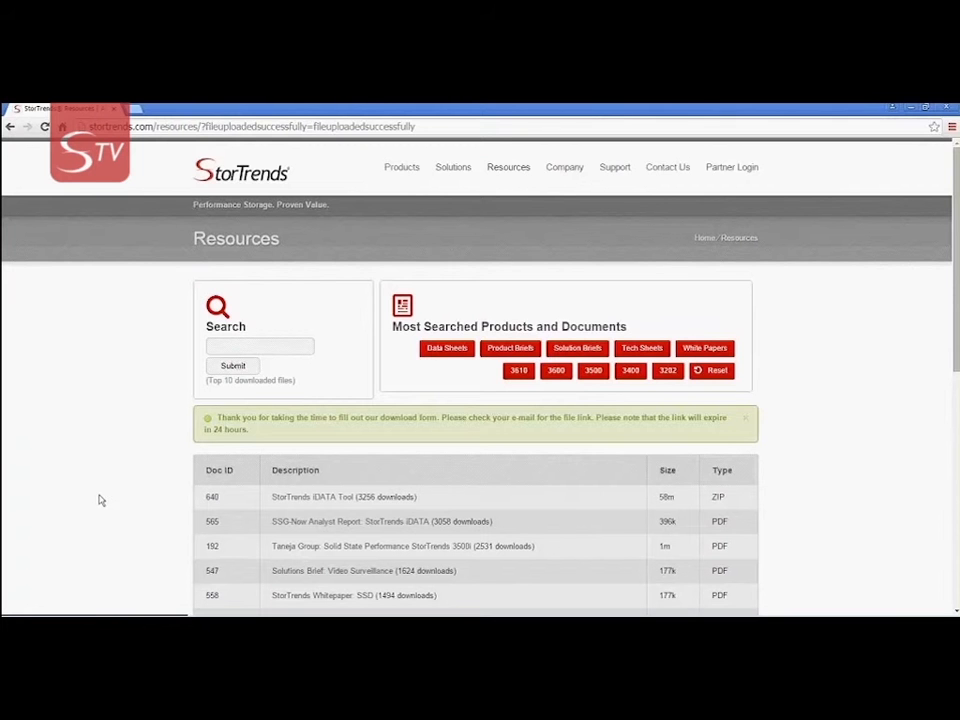
# Bring up the Resources page's context menu and dismiss it
pyautogui.rightClick(100, 500)
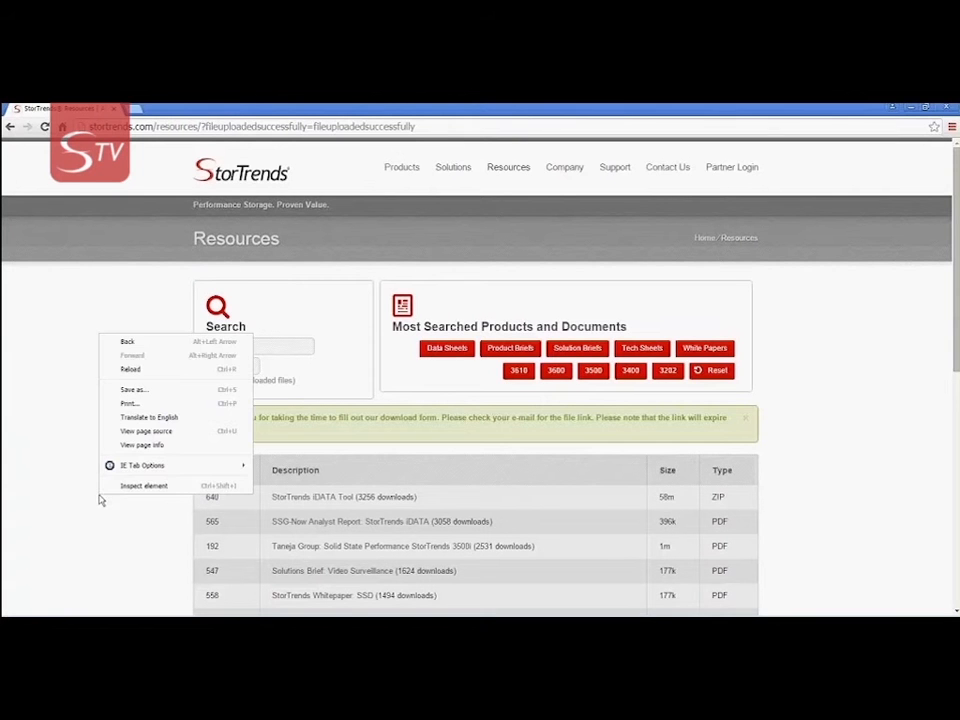
pyautogui.click(87, 522)
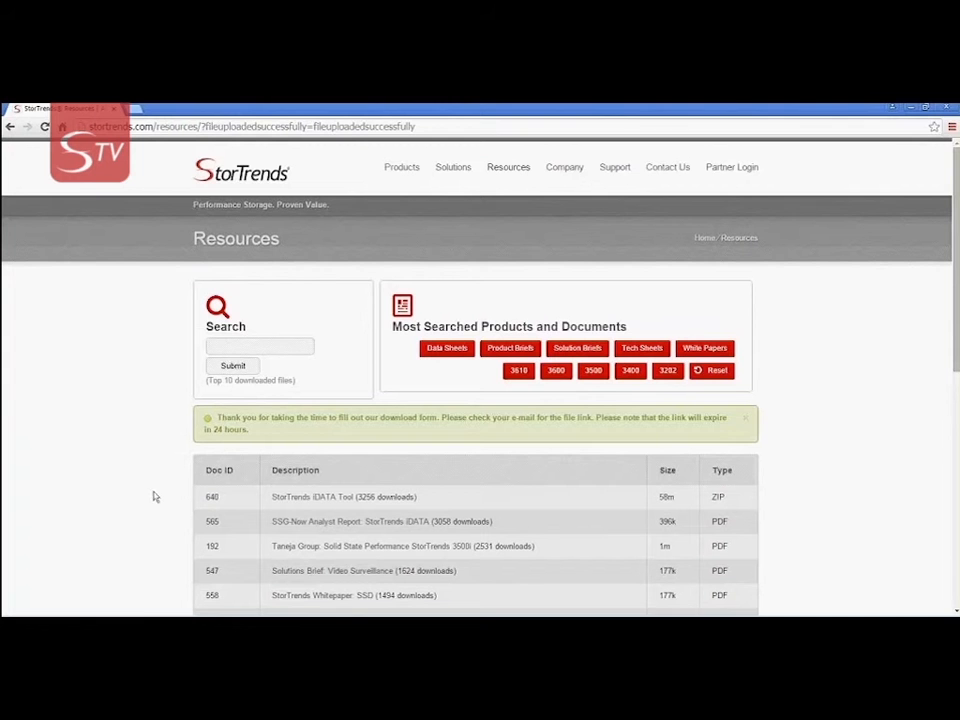
pyautogui.moveTo(146, 609)
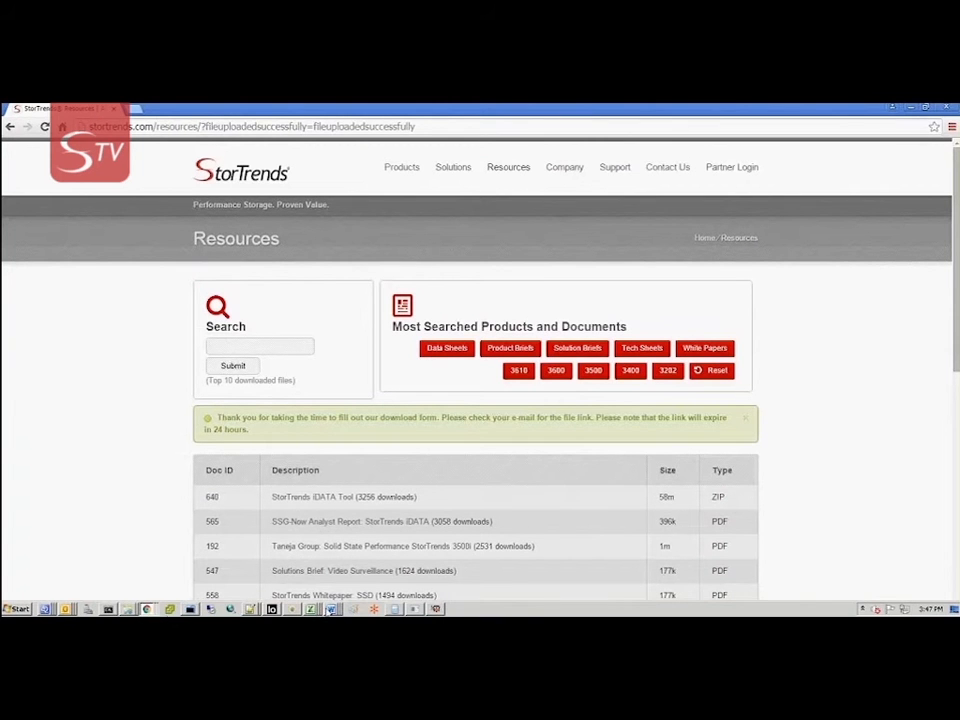
# Extract the setup application from the ZIP straight to the Desktop, trimming the archive folder from the path
pyautogui.click(437, 608)
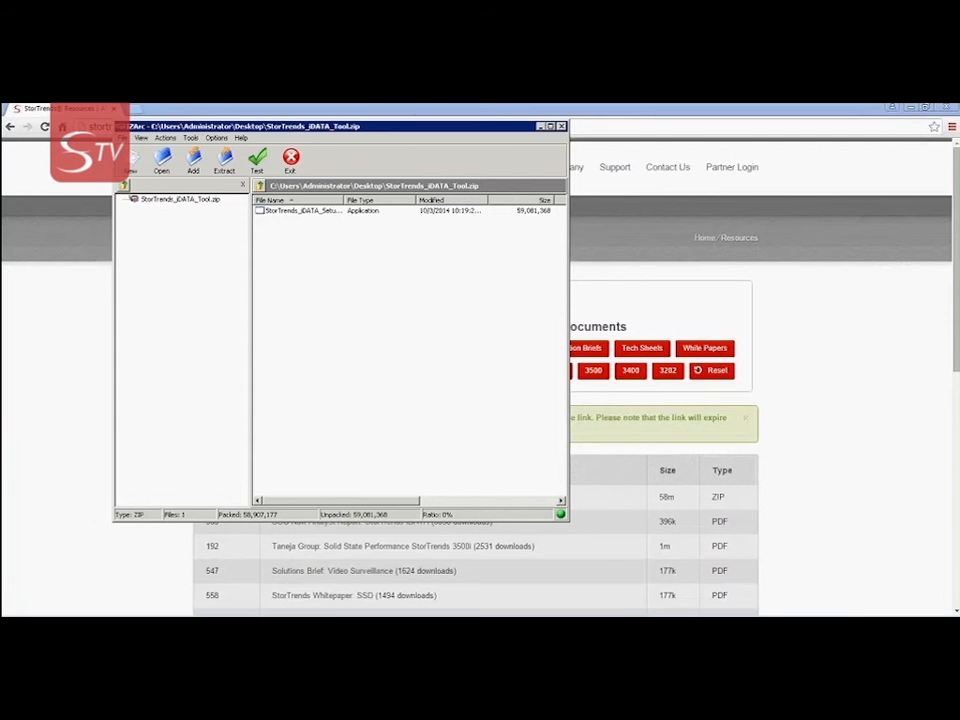
pyautogui.click(315, 211)
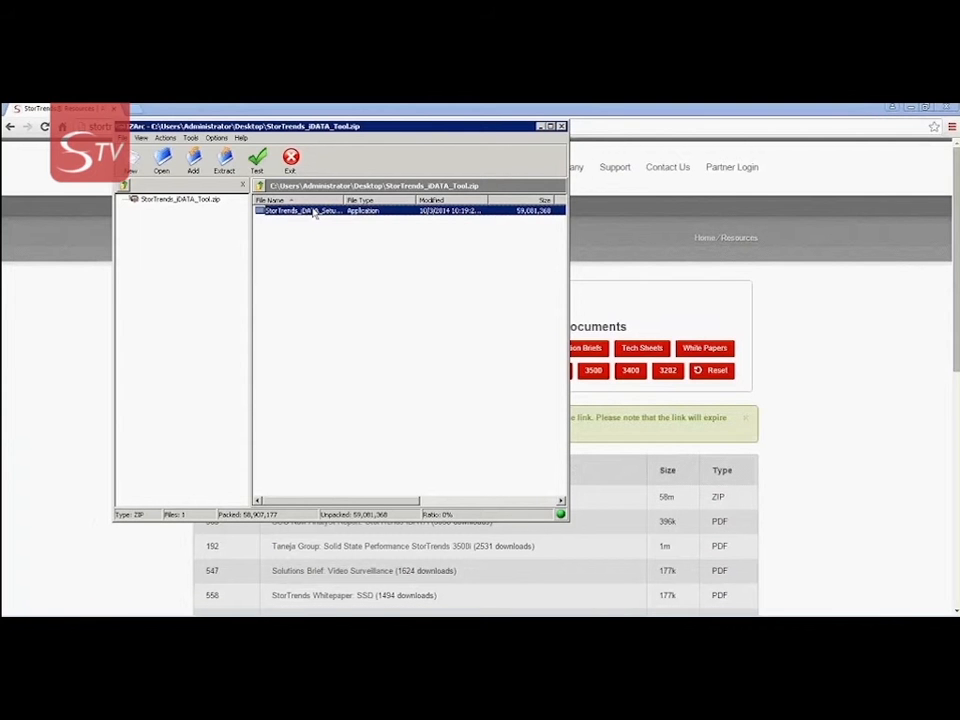
pyautogui.click(225, 163)
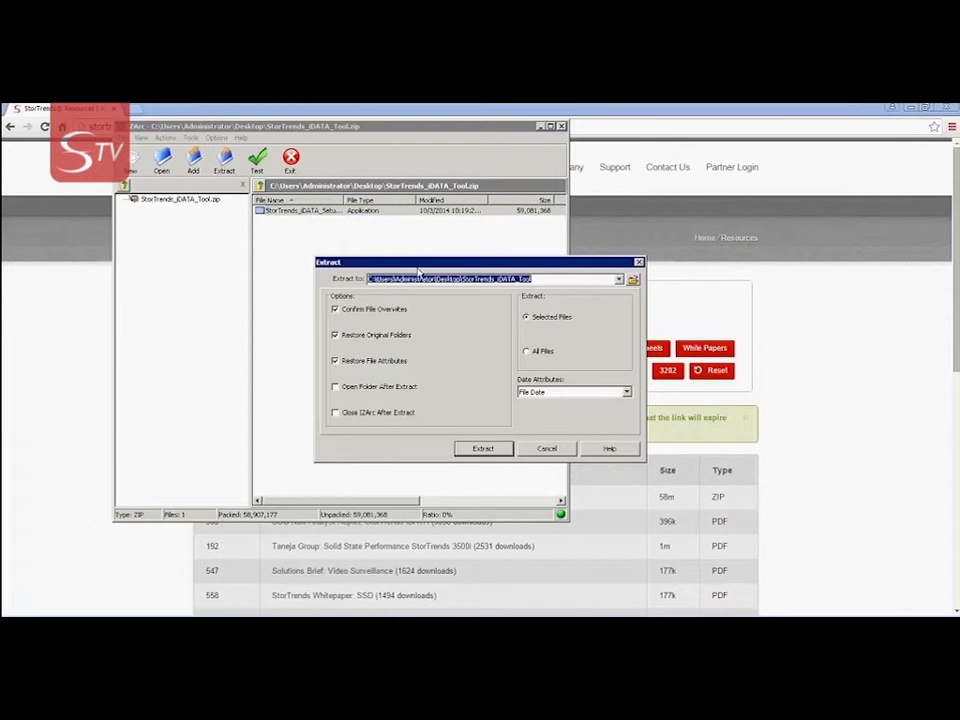
pyautogui.moveTo(537, 281); pyautogui.dragTo(462, 282)
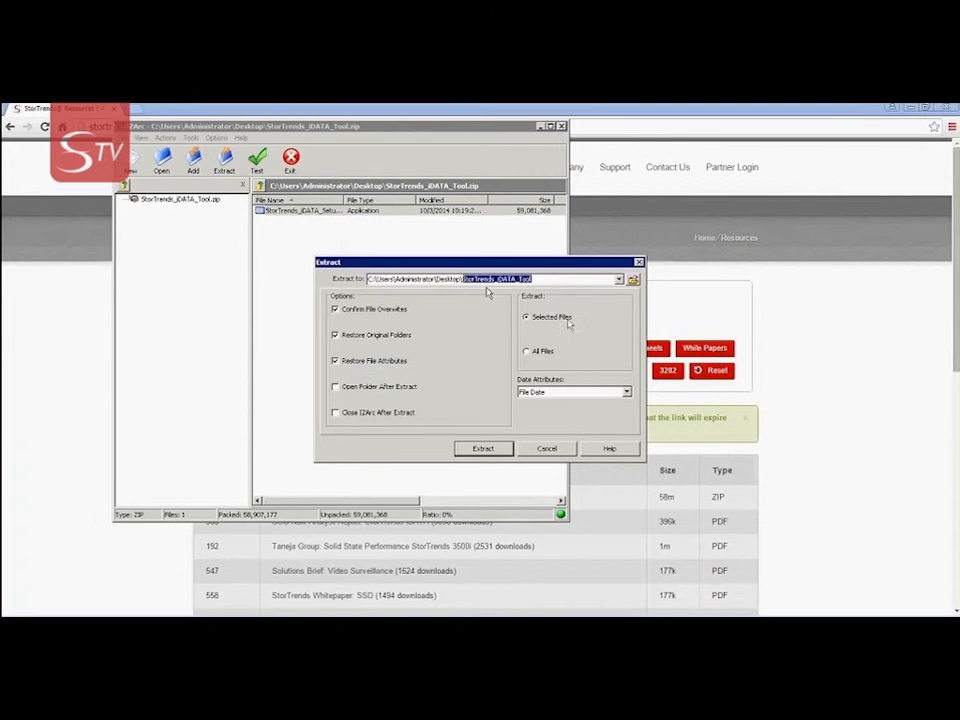
pyautogui.press('BackSpace')
pyautogui.click(483, 448)
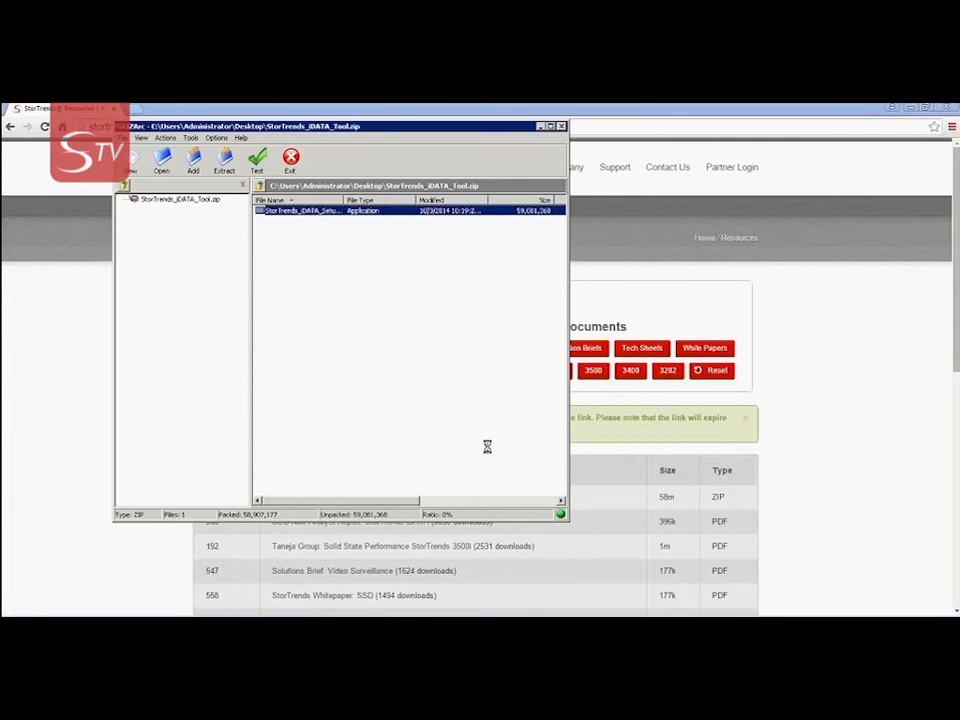
# Open the file manager's recent-places list from the taskbar
pyautogui.moveTo(170, 614)
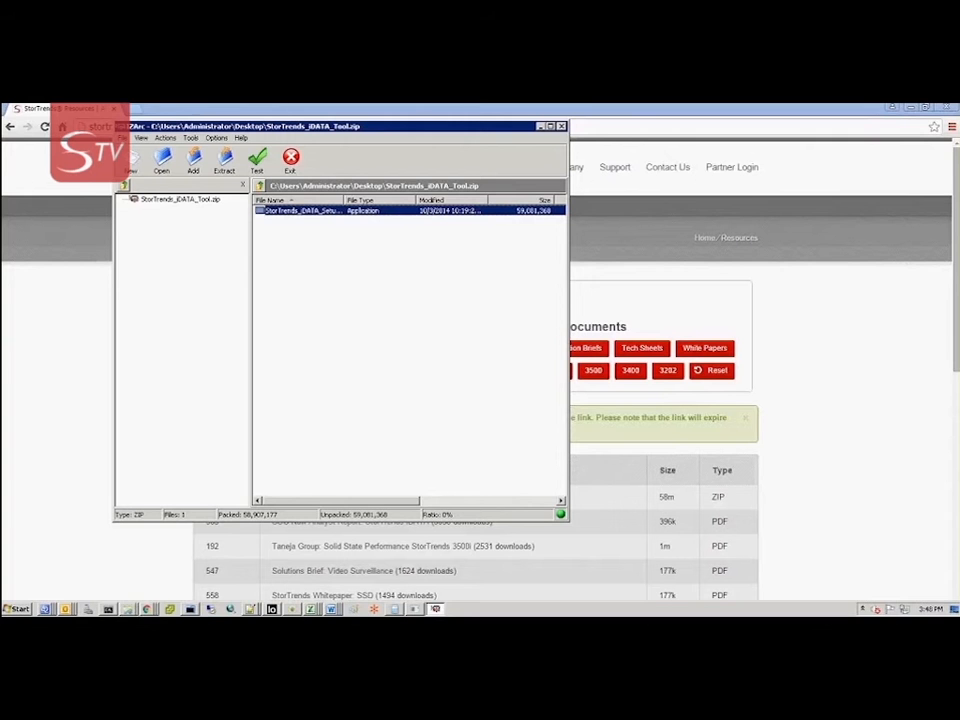
pyautogui.click(129, 609)
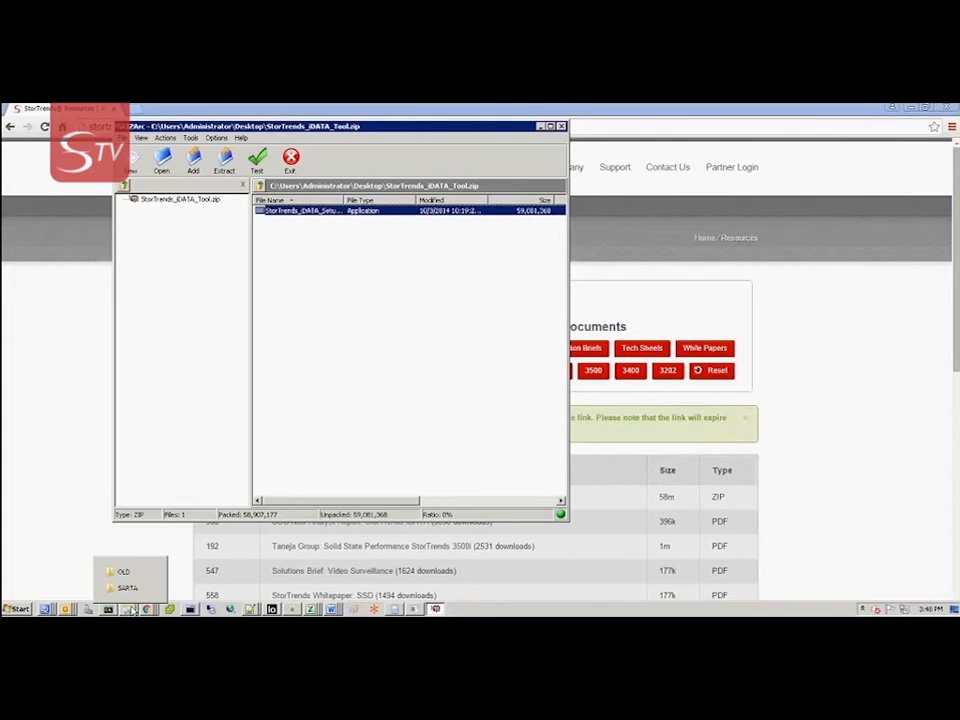
pyautogui.rightClick(131, 609)
# Open a new Explorer window on the Desktop and run StorTrends_iDATA_Setup_2.3.0.exe
pyautogui.click(128, 565)
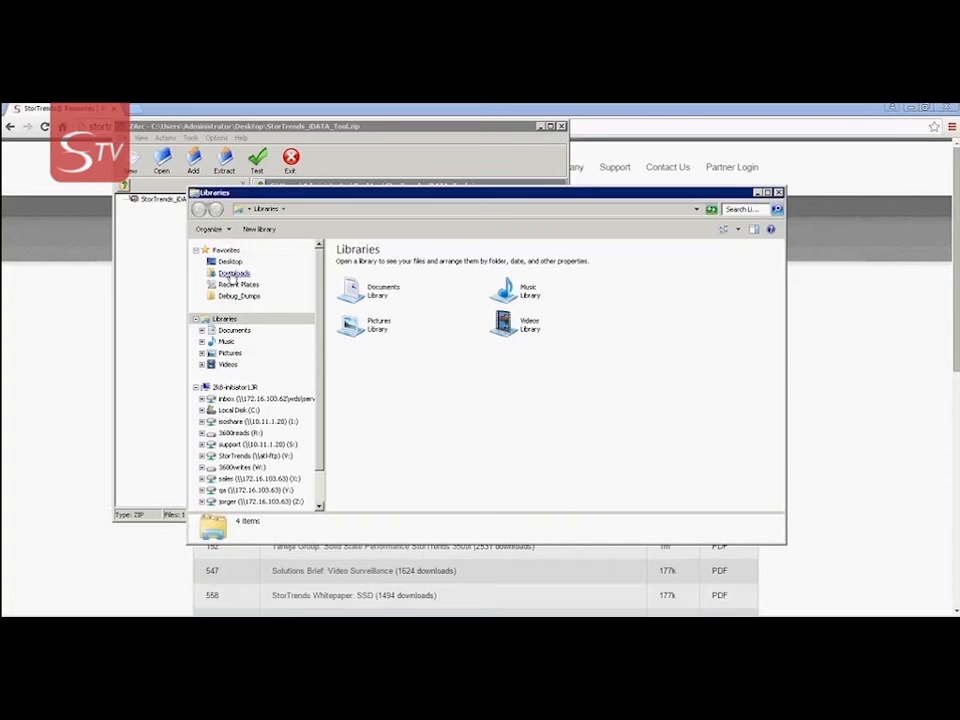
pyautogui.click(230, 263)
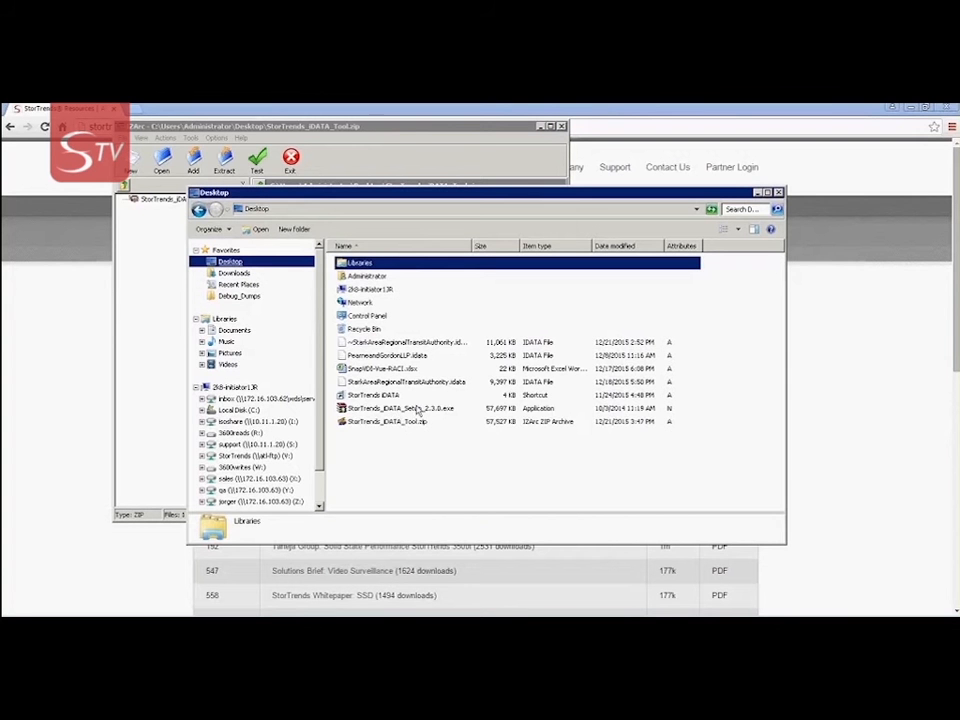
pyautogui.click(410, 409)
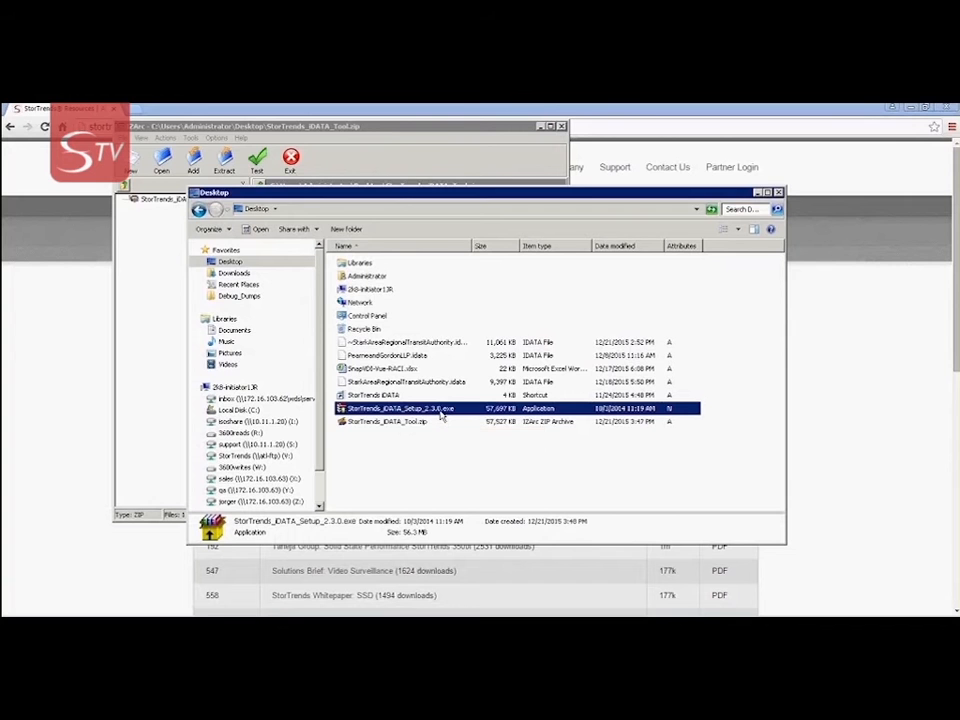
pyautogui.doubleClick(441, 410)
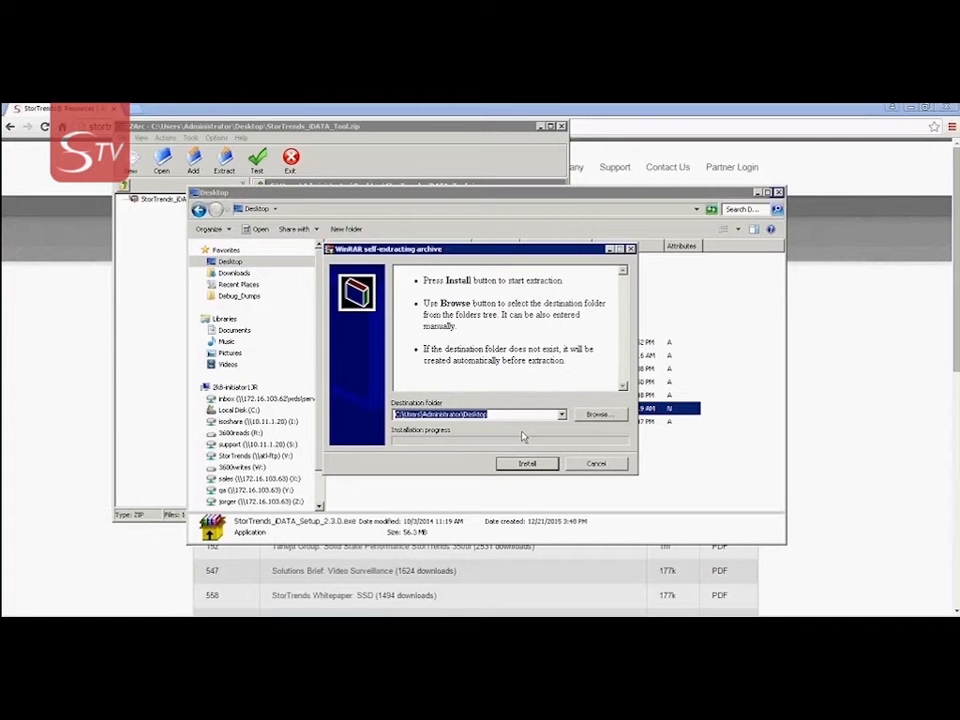
# Unpack the installer to the Desktop, then close the repair-or-remove Setup Wizard unchanged
pyautogui.click(526, 463)
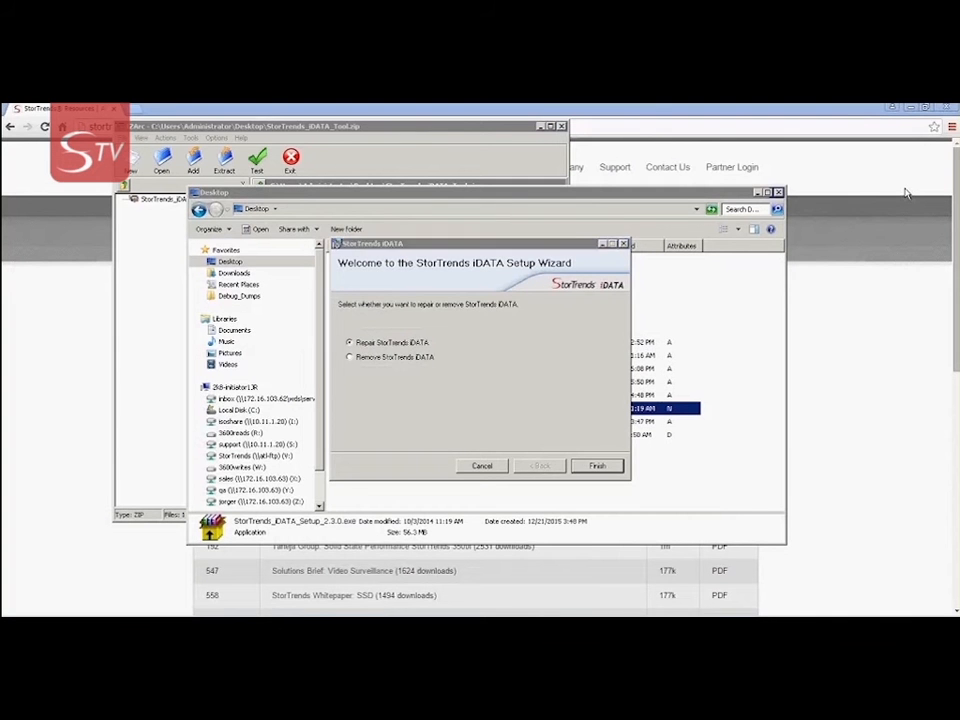
pyautogui.press('Return')
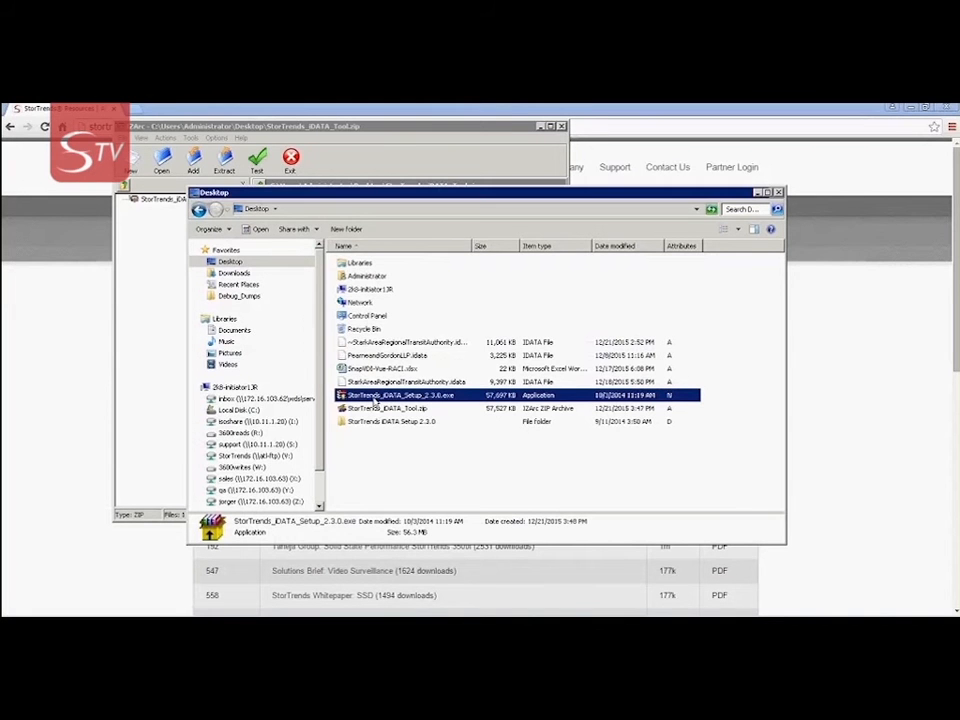
# Rerun the extraction, approve replacing the .NET installer, setup.exe and StorTrends iDATA.msi, then cancel
pyautogui.doubleClick(374, 400)
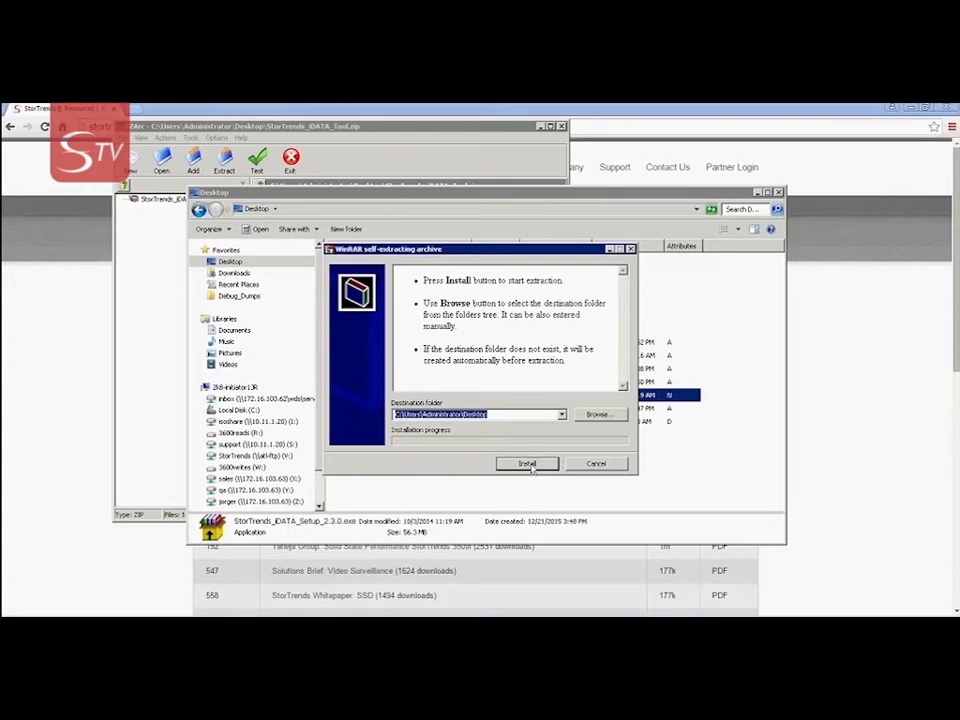
pyautogui.click(529, 465)
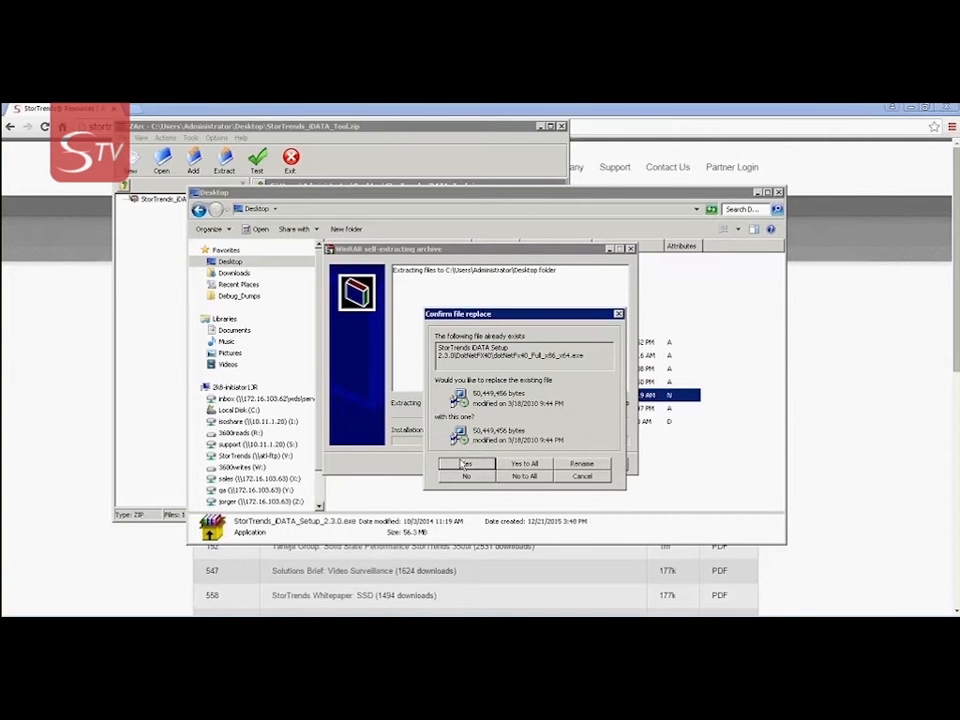
pyautogui.click(466, 464)
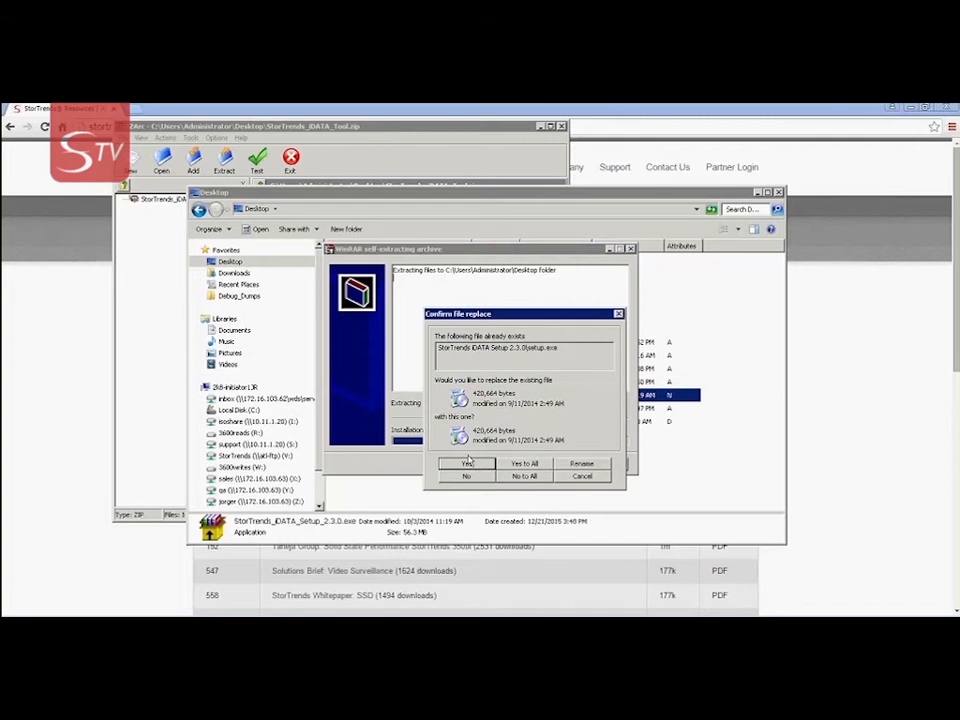
pyautogui.click(466, 464)
pyautogui.click(466, 464)
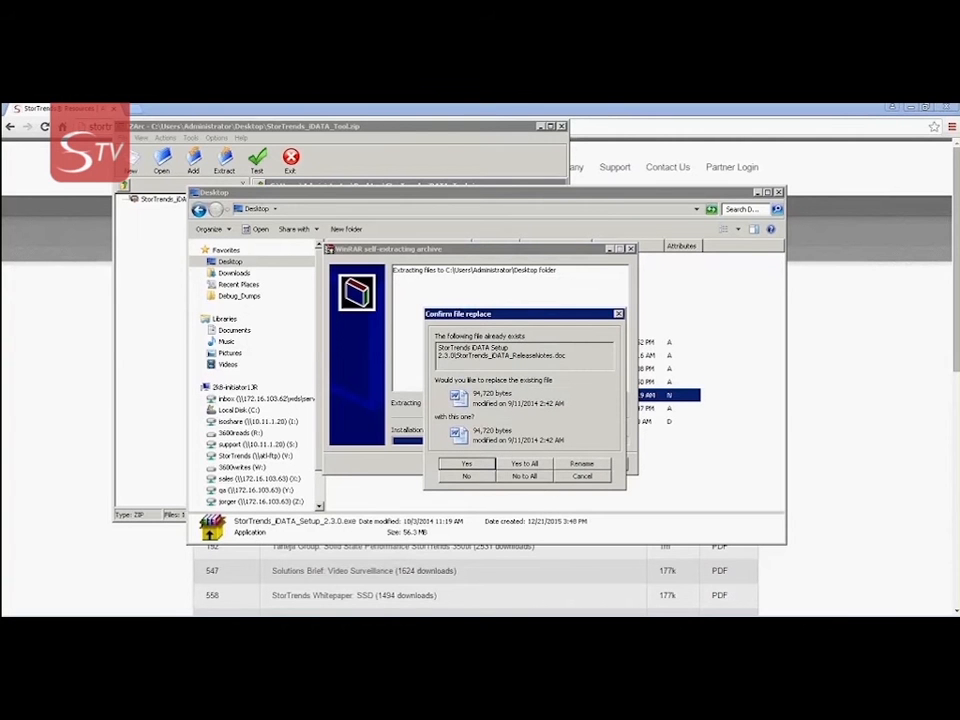
pyautogui.press('Return')
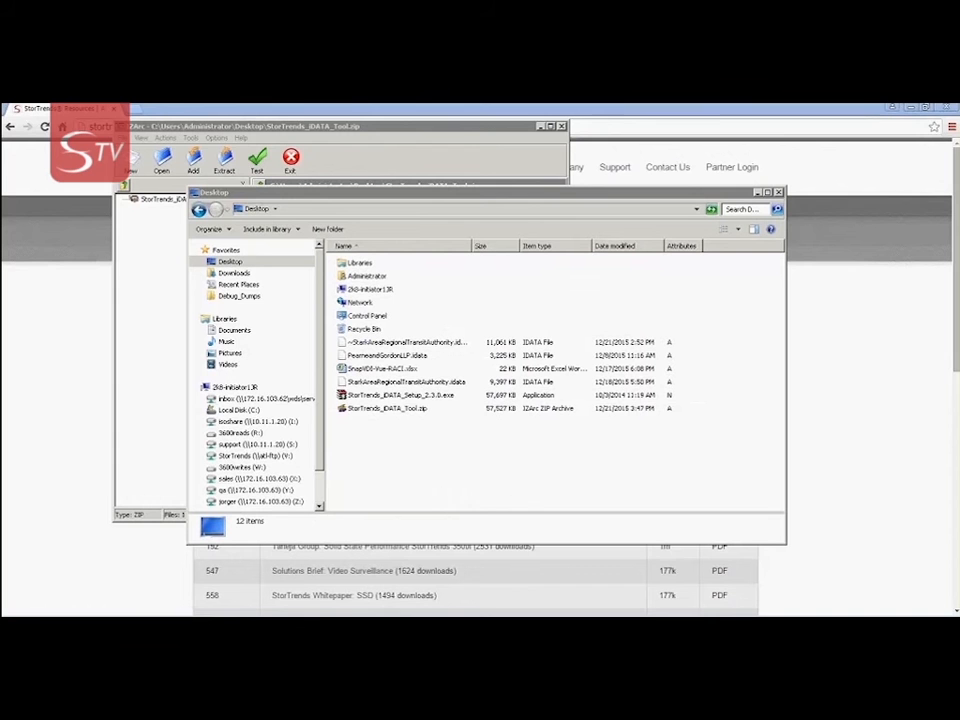
# Launch StorTrends_iDATA_Setup_2.3.0.exe again and extract it to the Desktop to reach the wizard
pyautogui.click(403, 398)
pyautogui.doubleClick(403, 398)
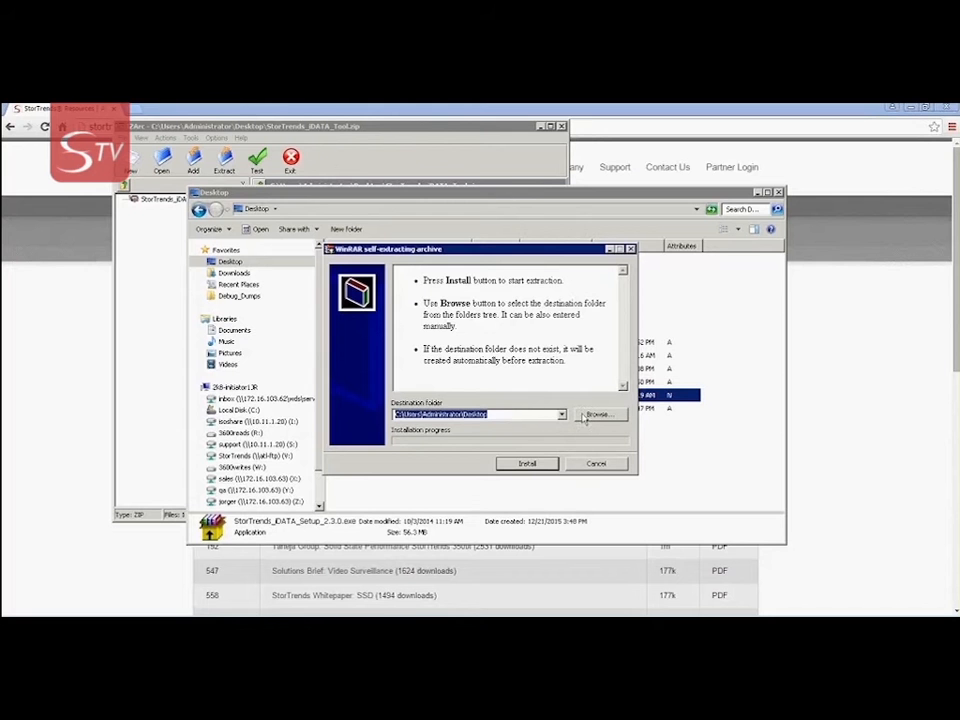
pyautogui.click(526, 461)
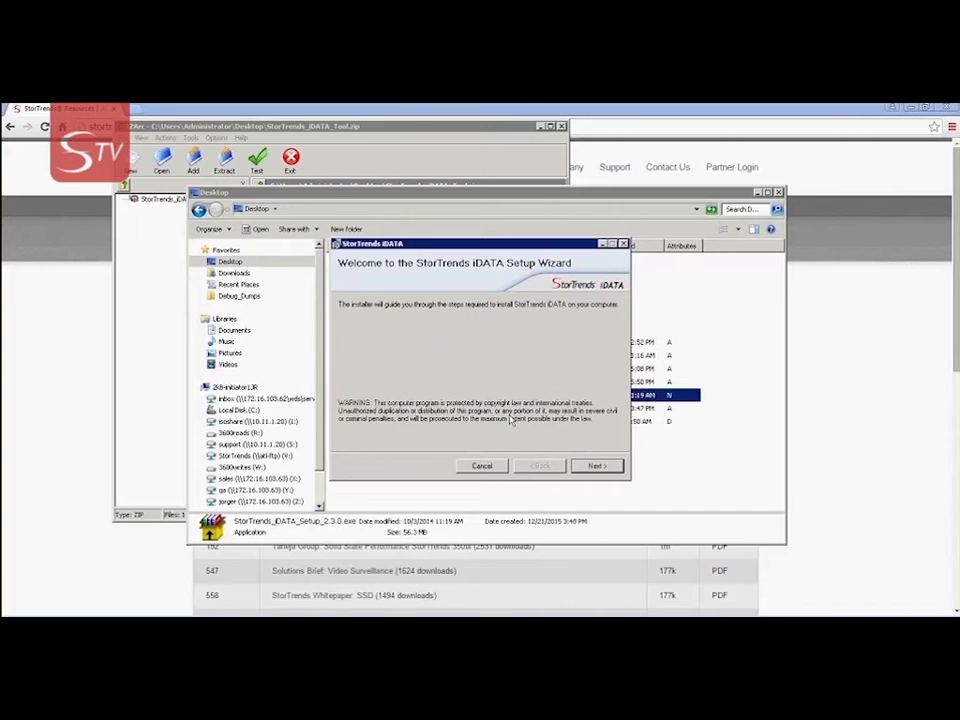
# Accept the license, install StorTrends iDATA into the default Program Files folder, and close the wizard
pyautogui.click(597, 466)
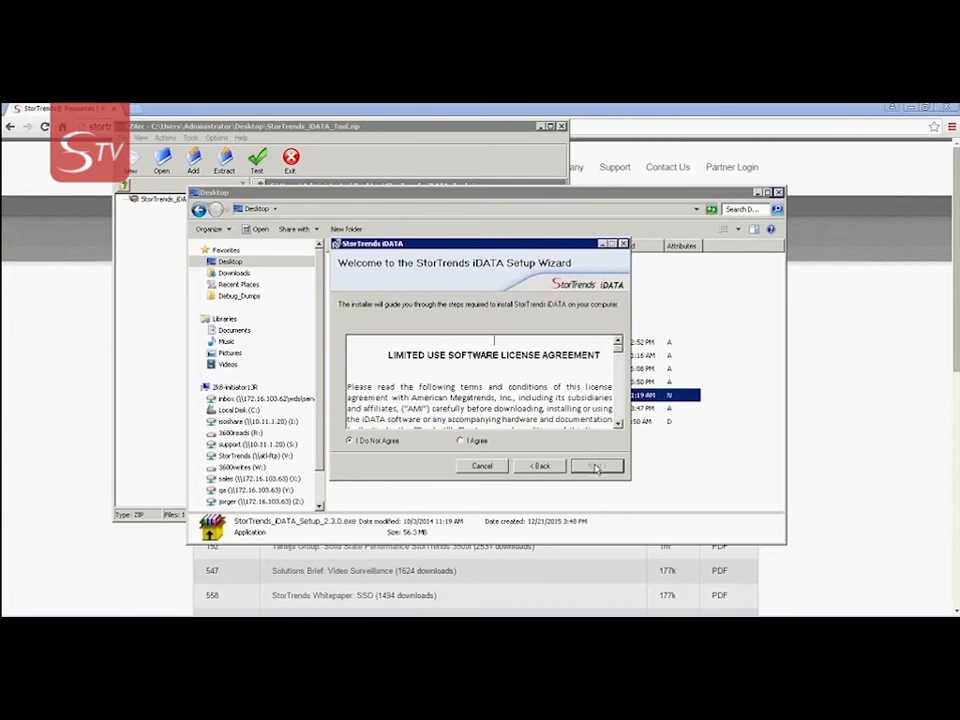
pyautogui.click(467, 444)
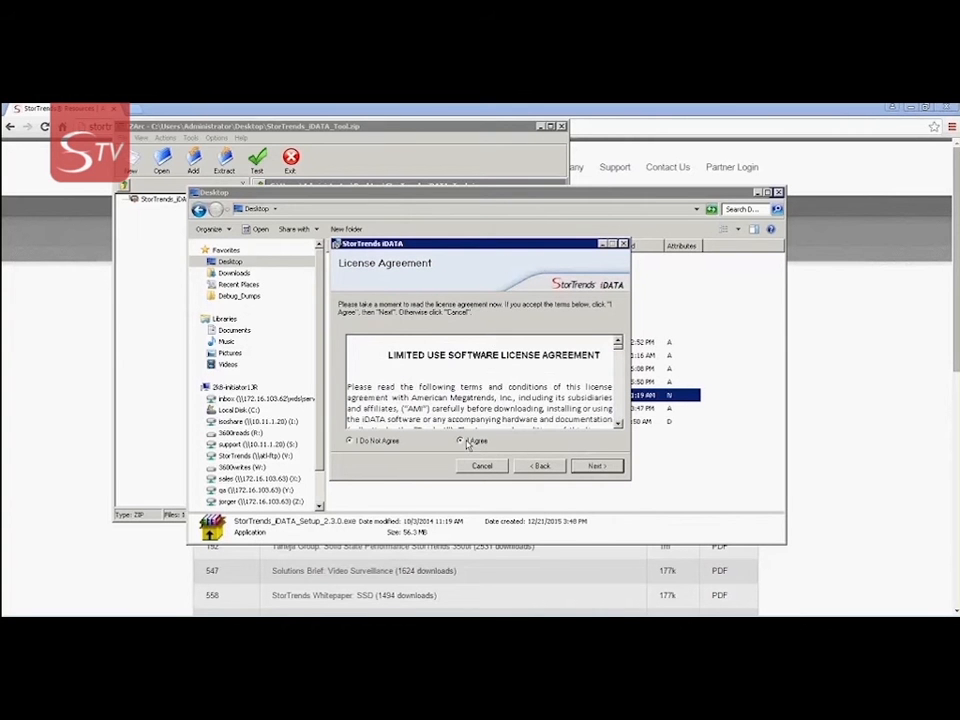
pyautogui.click(597, 467)
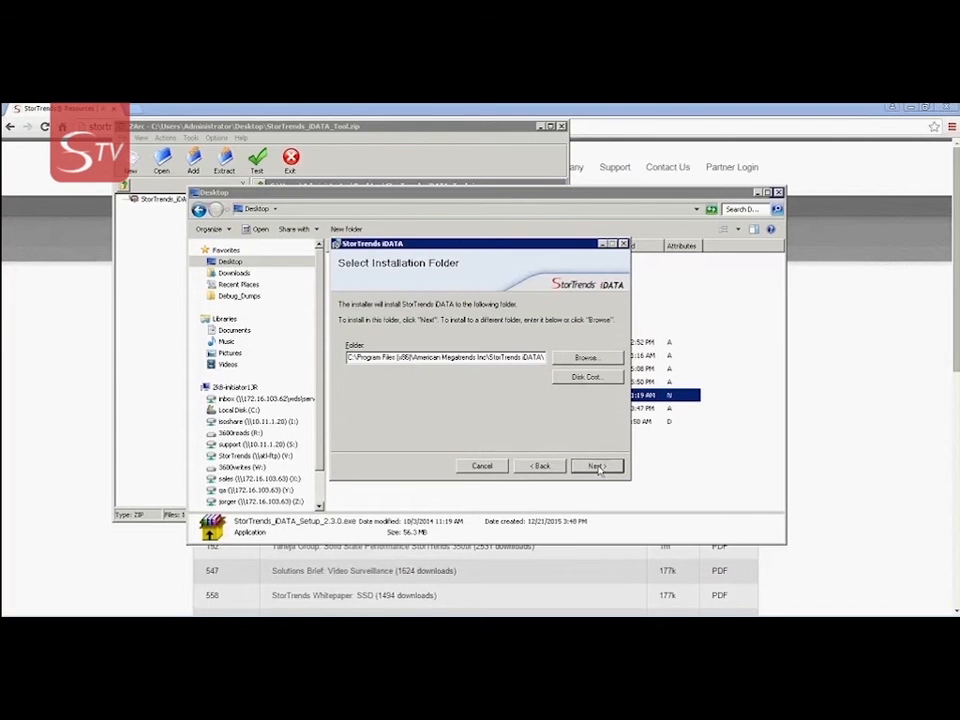
pyautogui.click(597, 467)
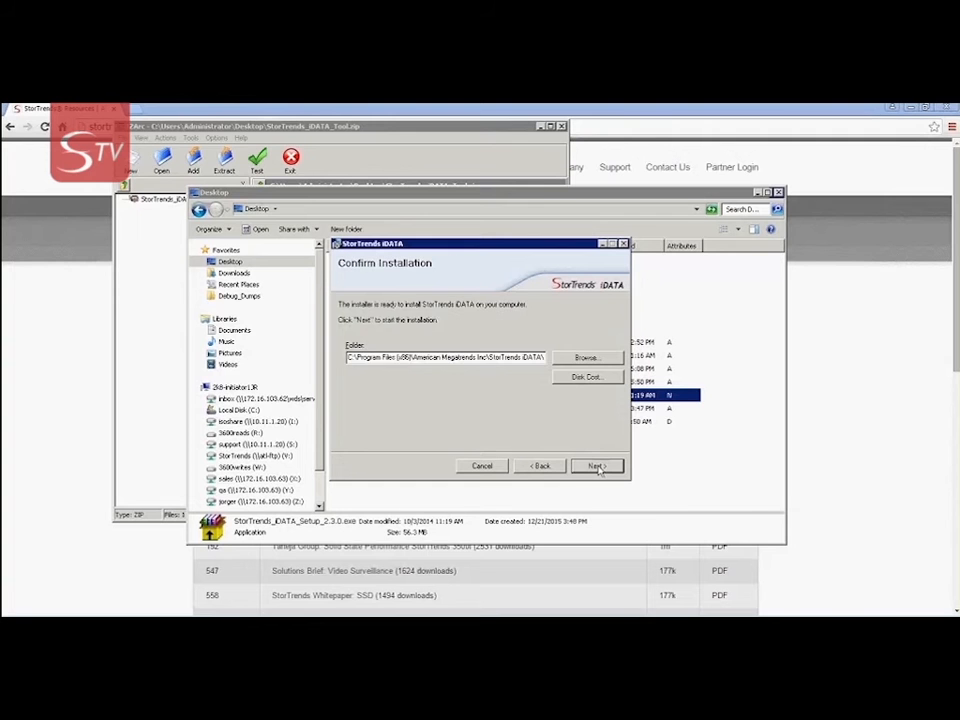
pyautogui.click(598, 468)
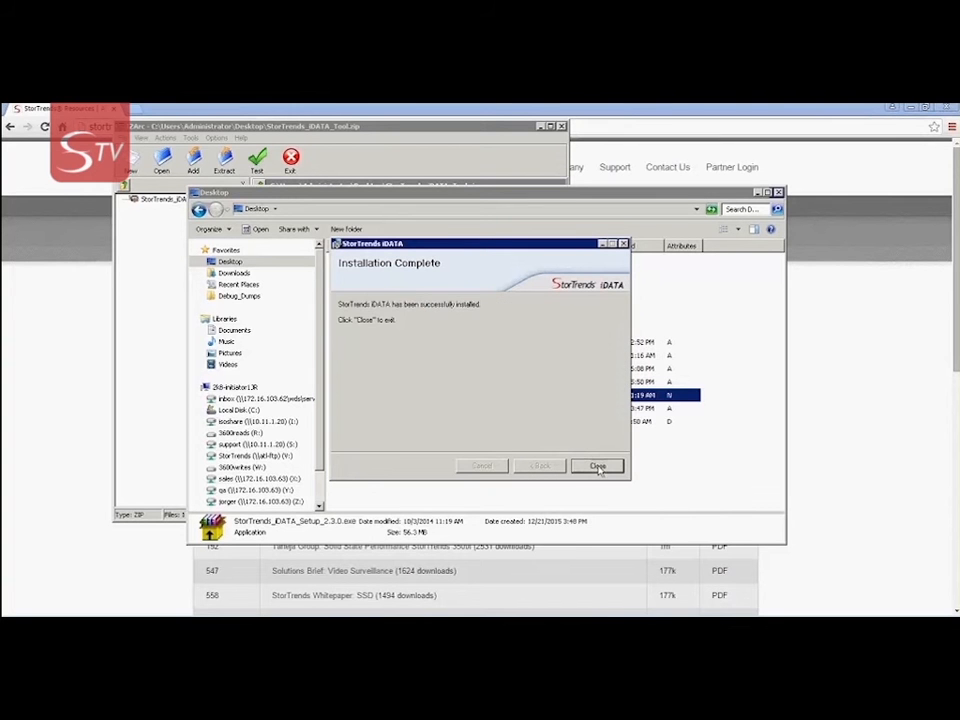
pyautogui.click(597, 467)
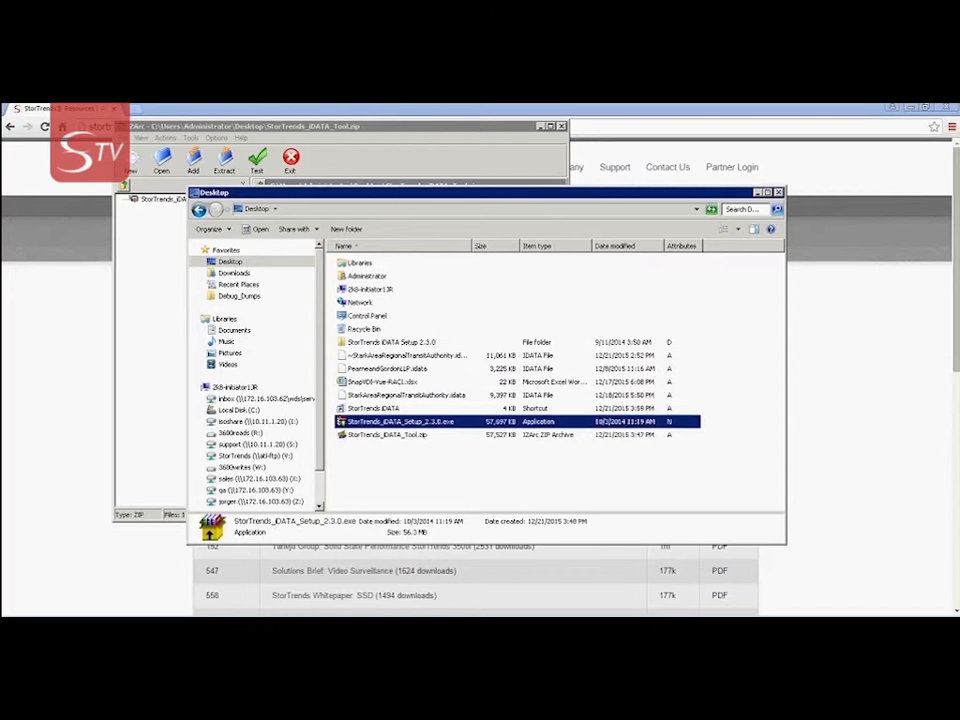
# Launch StorTrends iDATA from its Desktop shortcut and accept the license agreement
pyautogui.click(378, 410)
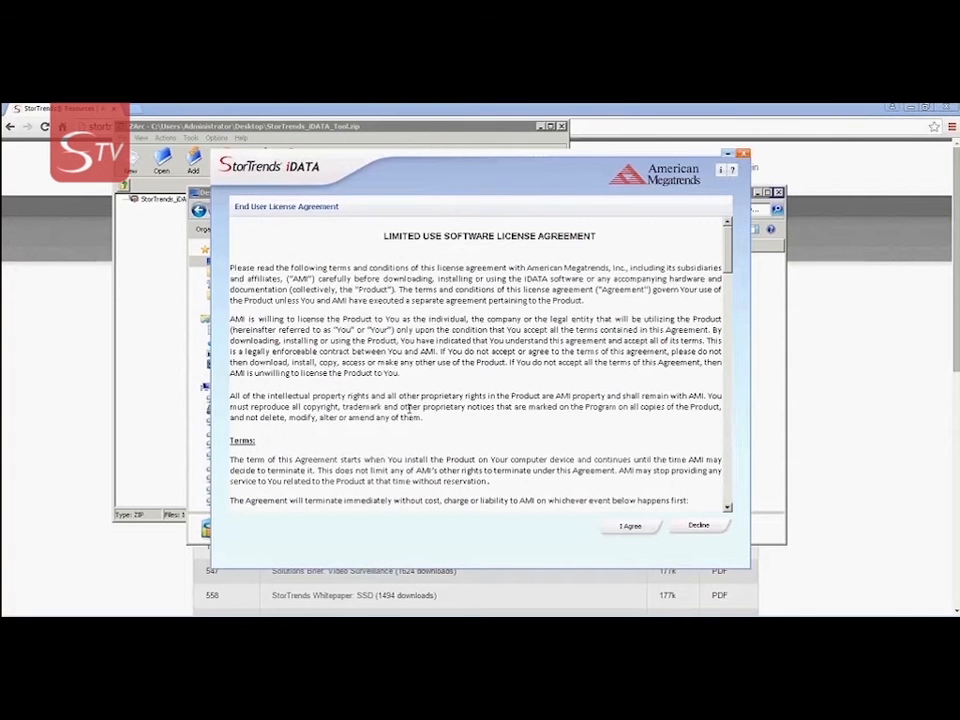
pyautogui.click(619, 529)
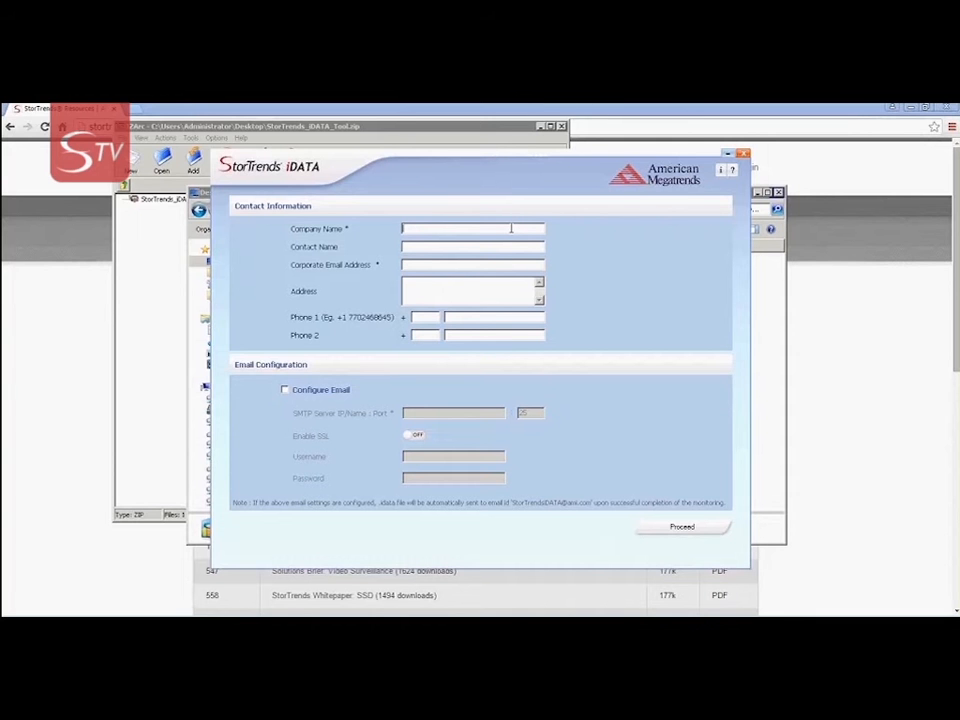
# Enter company name AMI, the contact's full name and their corporate e-mail address
pyautogui.write('AMI')
pyautogui.press('Tab')
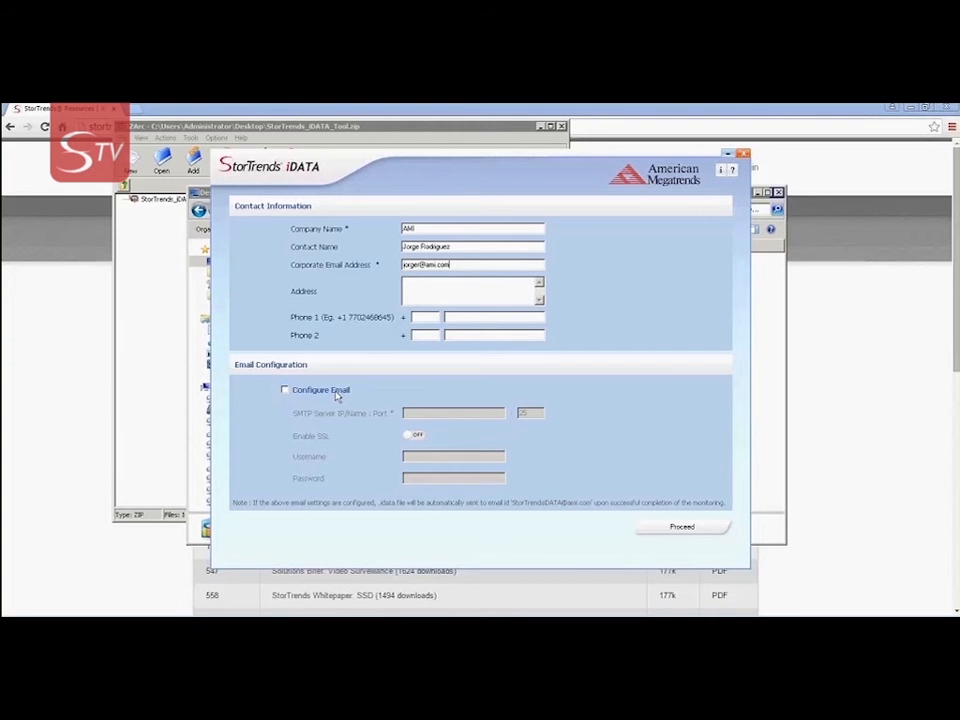
# Toggle Configure Email on and then back off, leaving e-mail configuration disabled
pyautogui.click(337, 393)
pyautogui.click(285, 390)
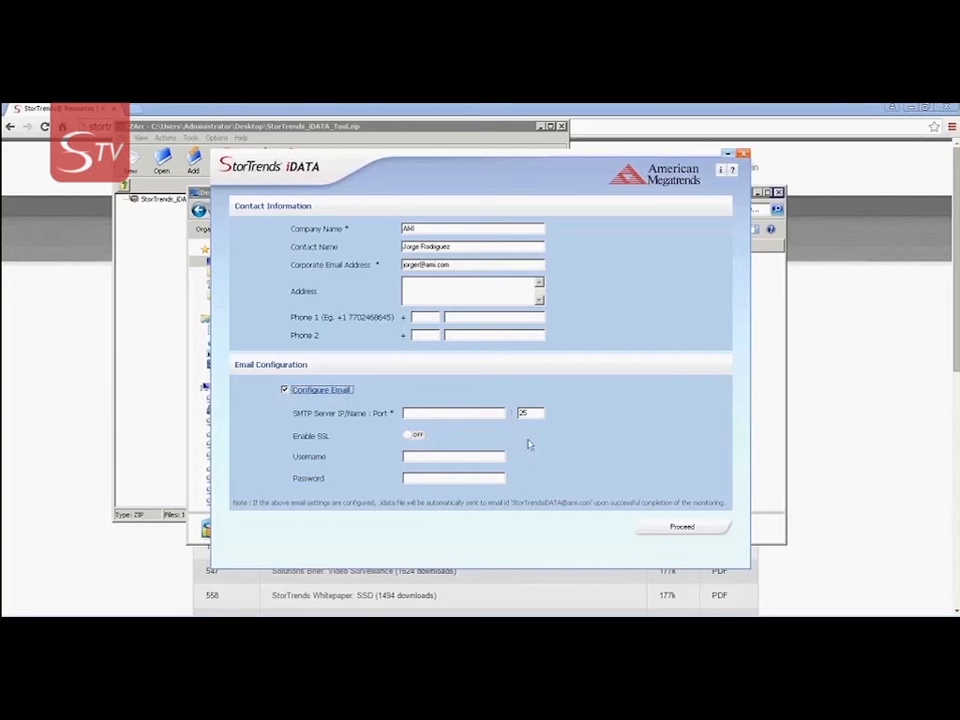
pyautogui.click(333, 397)
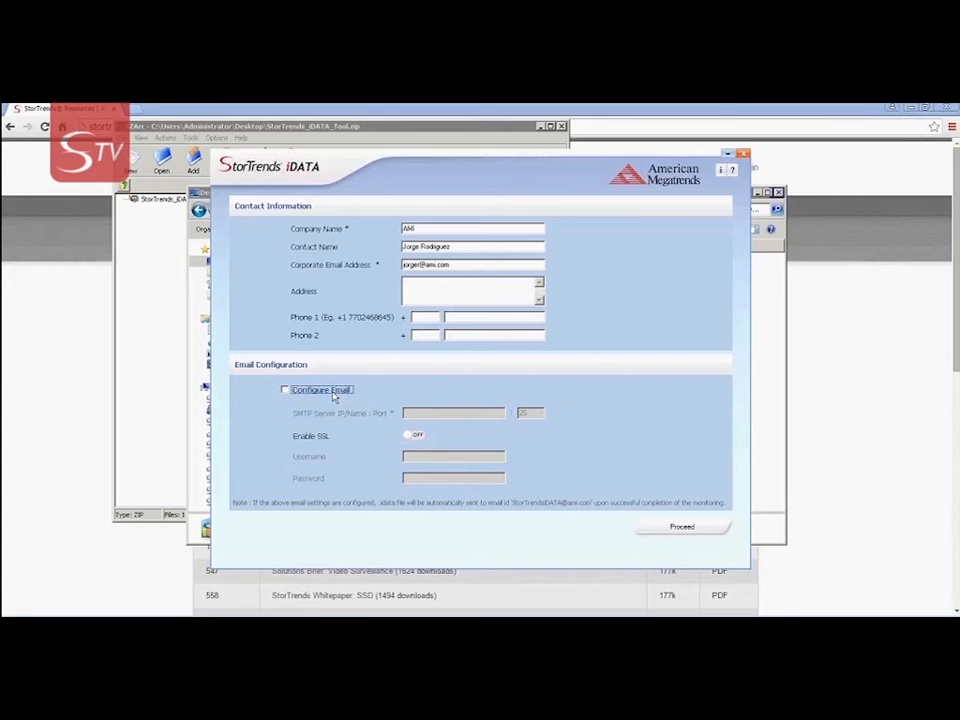
# Submit the contact details and set automatic server discovery to the Intel PRO/1000 MT adapter
pyautogui.click(684, 528)
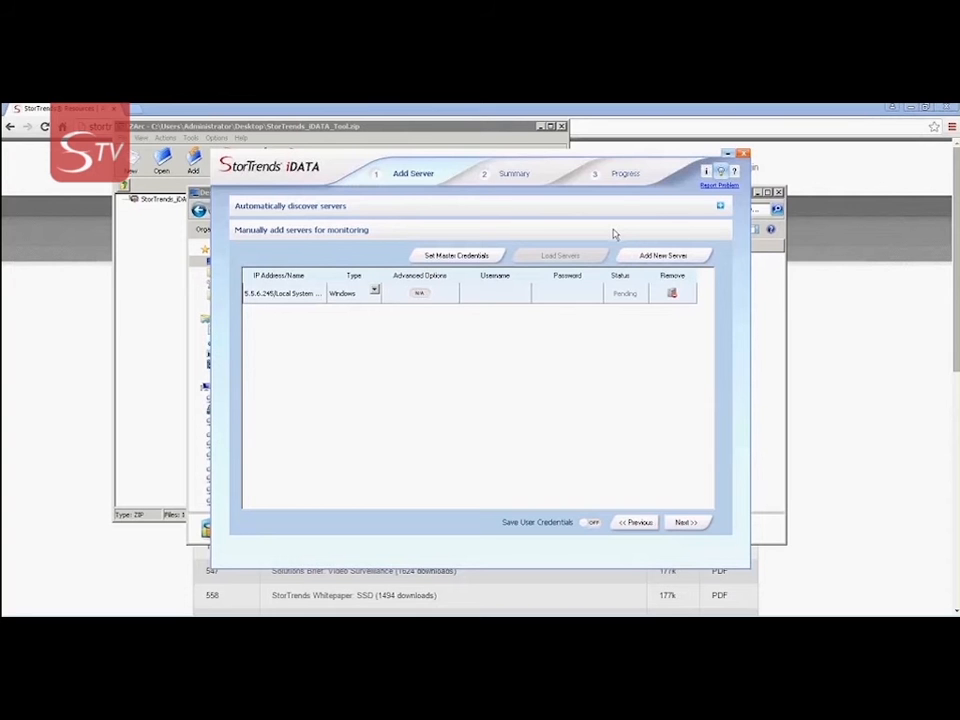
pyautogui.click(720, 210)
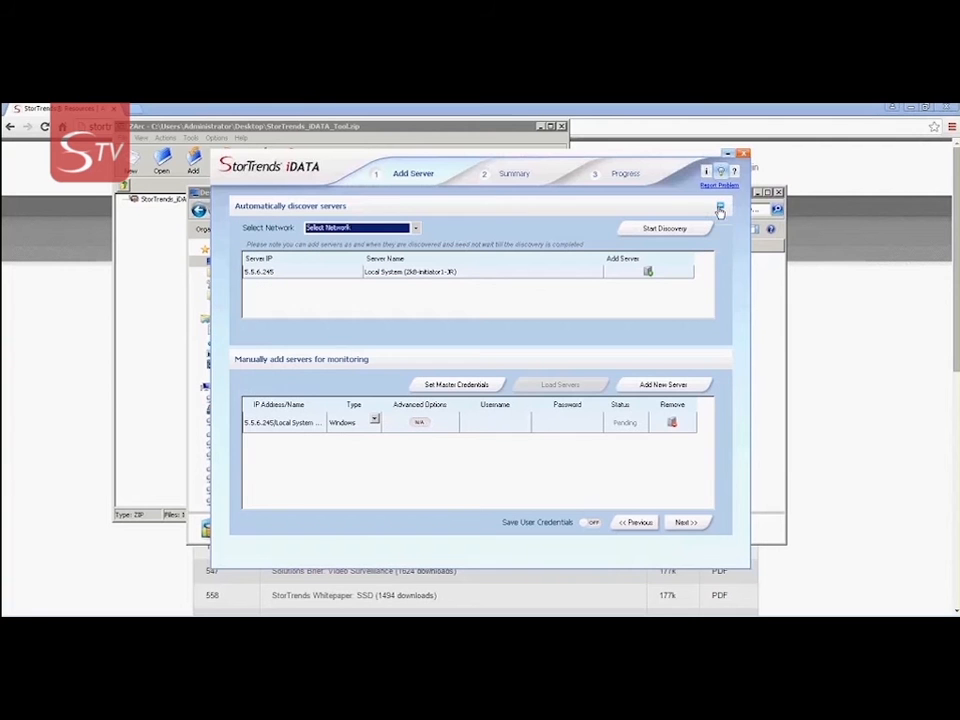
pyautogui.click(415, 229)
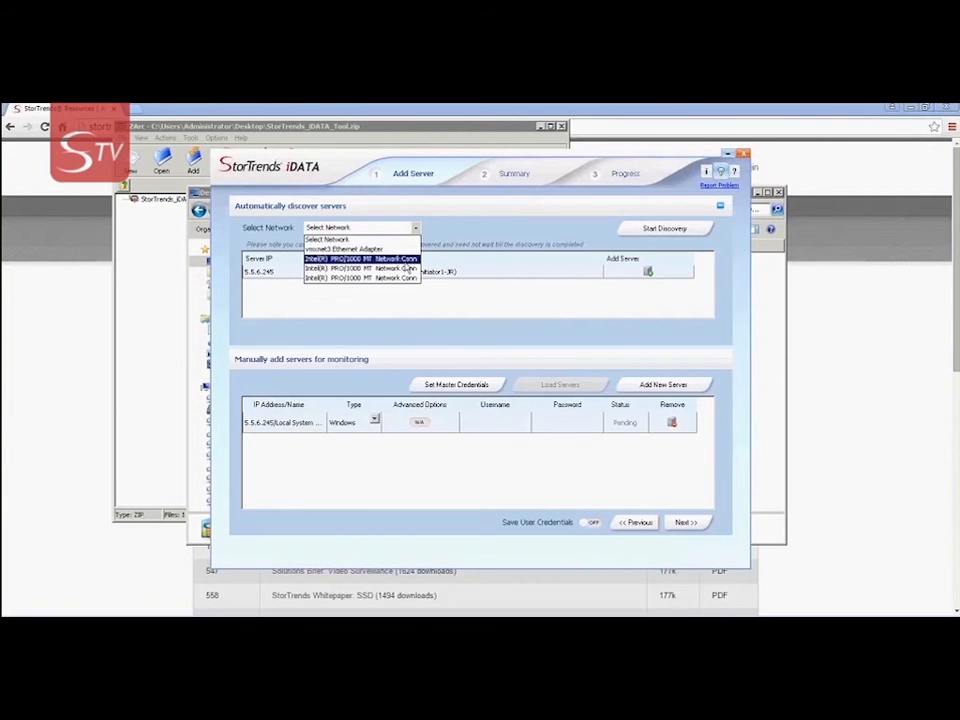
pyautogui.click(406, 269)
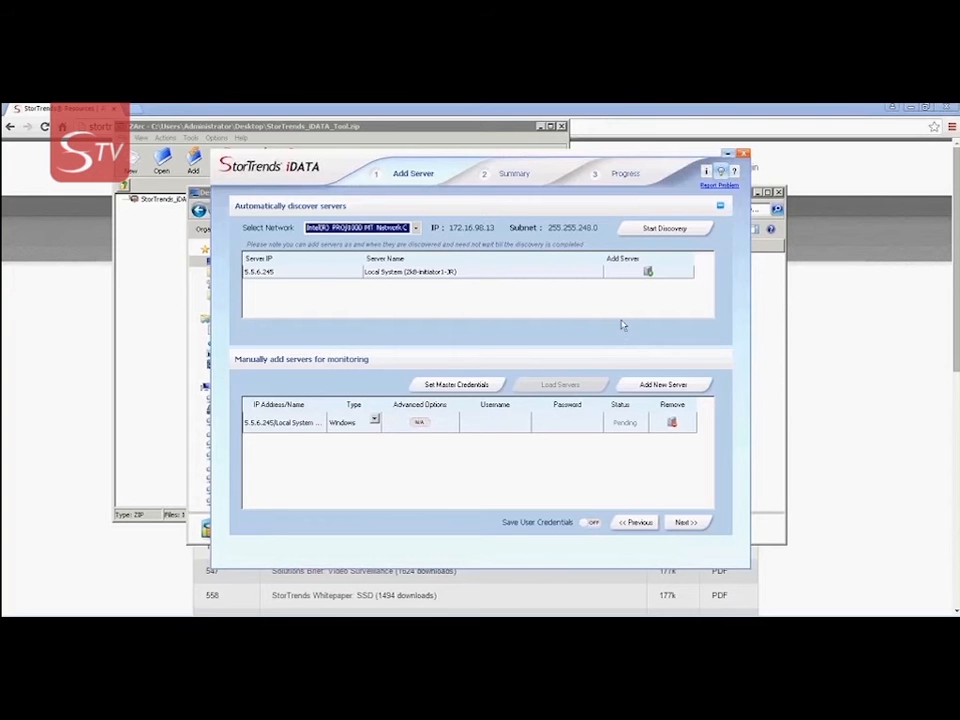
pyautogui.click(720, 205)
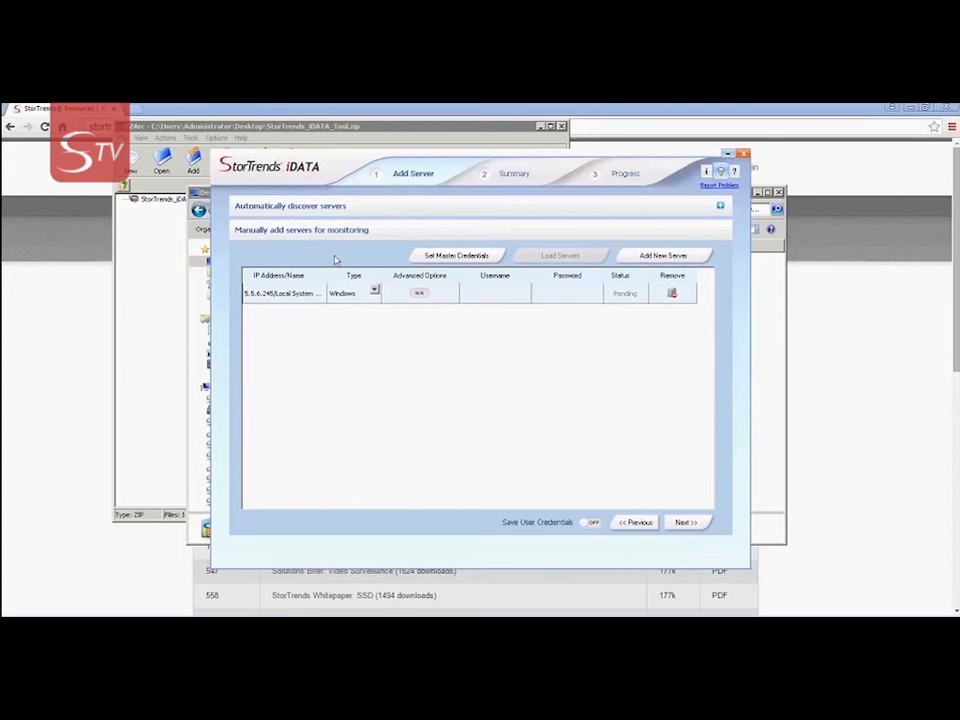
# Add server 172.16.97.113 as a new row with type vCenter
pyautogui.click(663, 256)
pyautogui.click(303, 315)
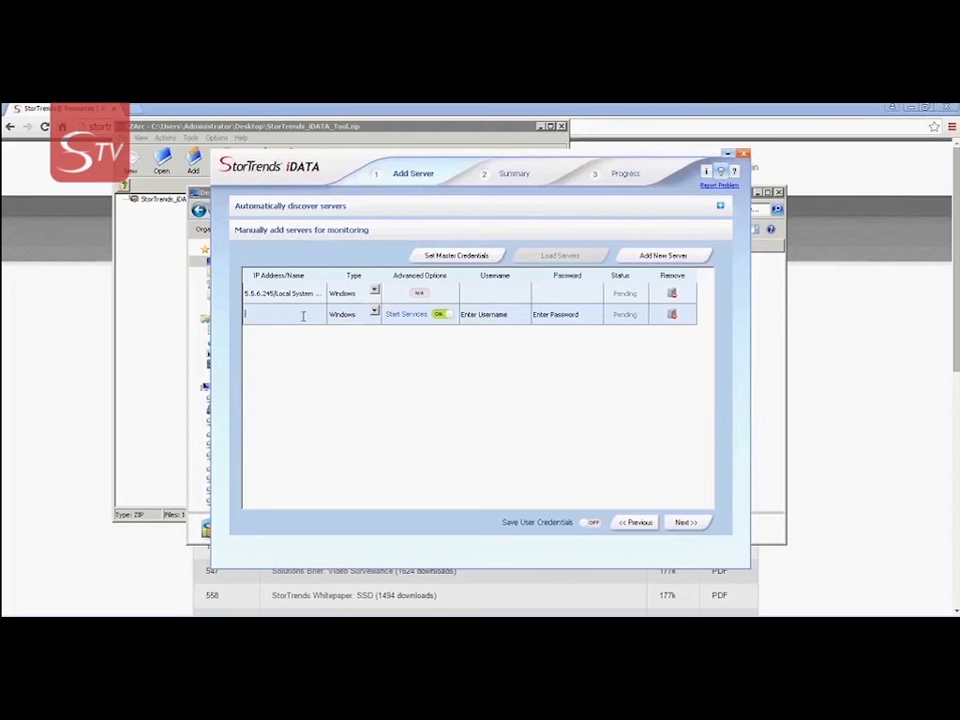
pyautogui.write('172.16.97.113')
pyautogui.click(375, 314)
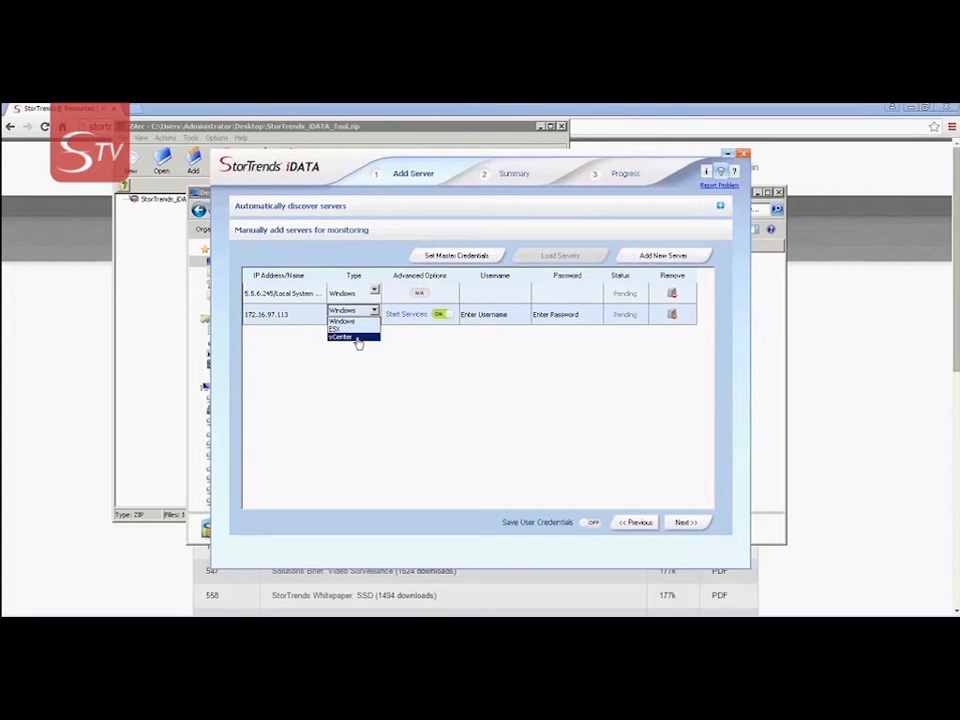
pyautogui.click(358, 338)
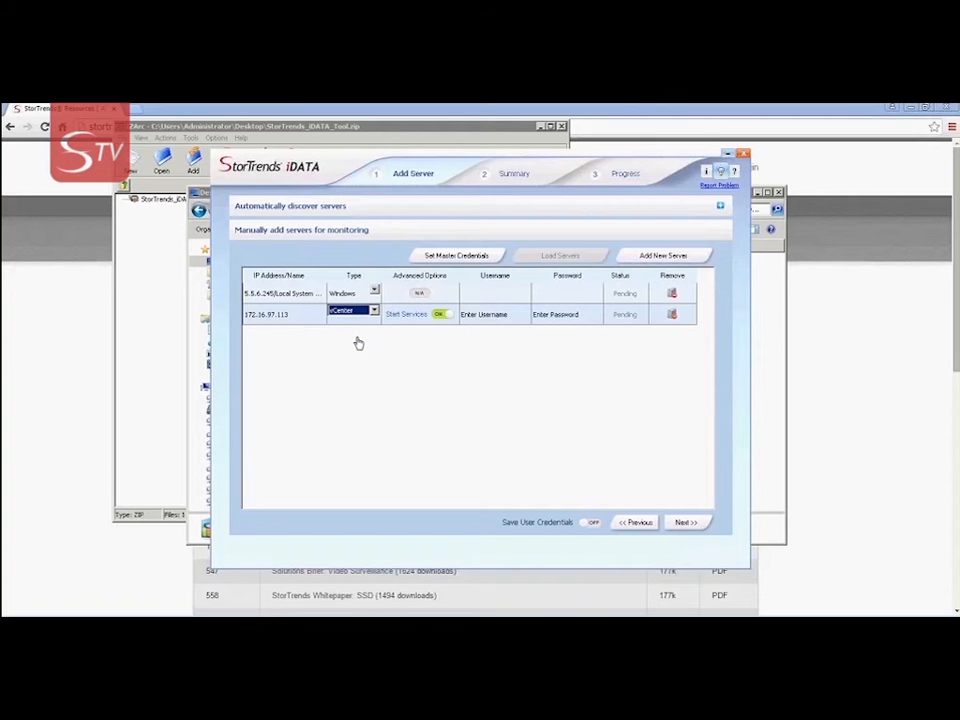
# Enter the vCenter account username and password, then validate both servers
pyautogui.click(465, 314)
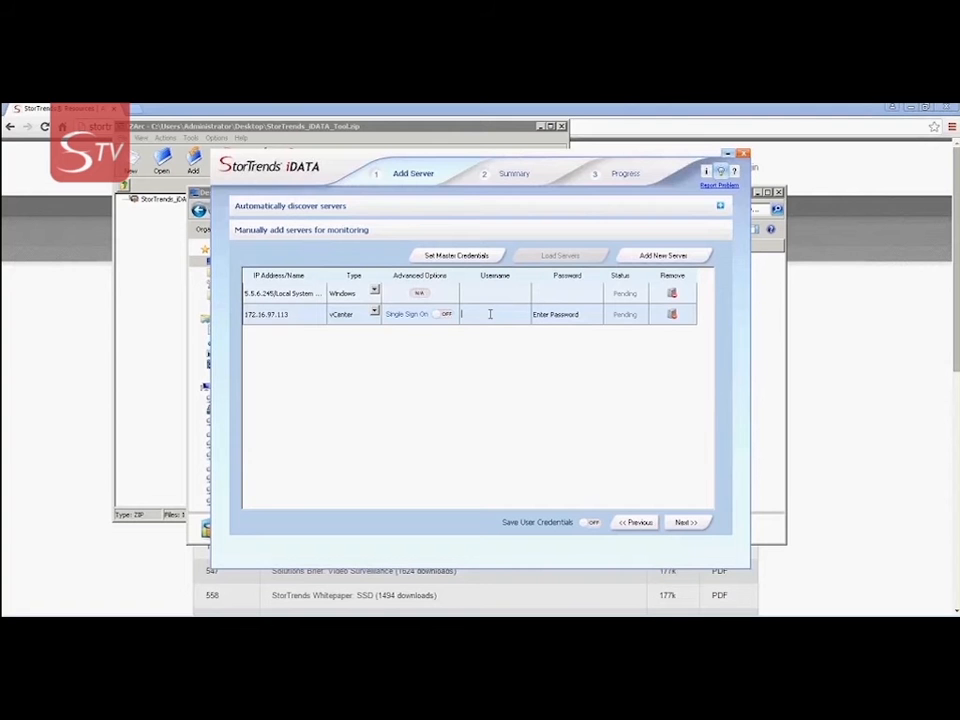
pyautogui.press('Tab')
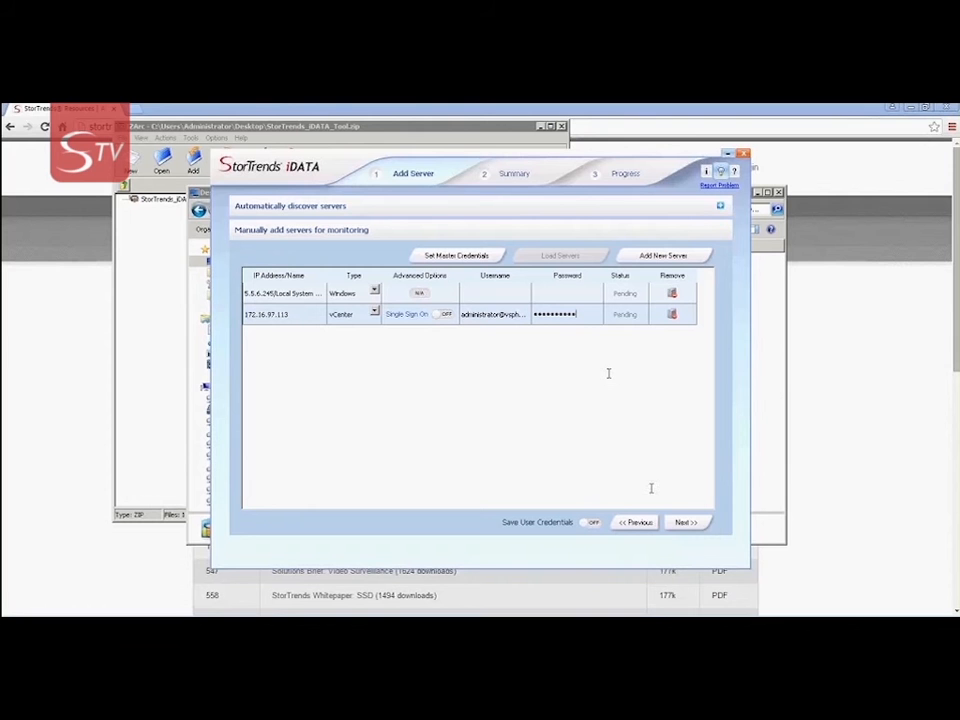
pyautogui.click(680, 523)
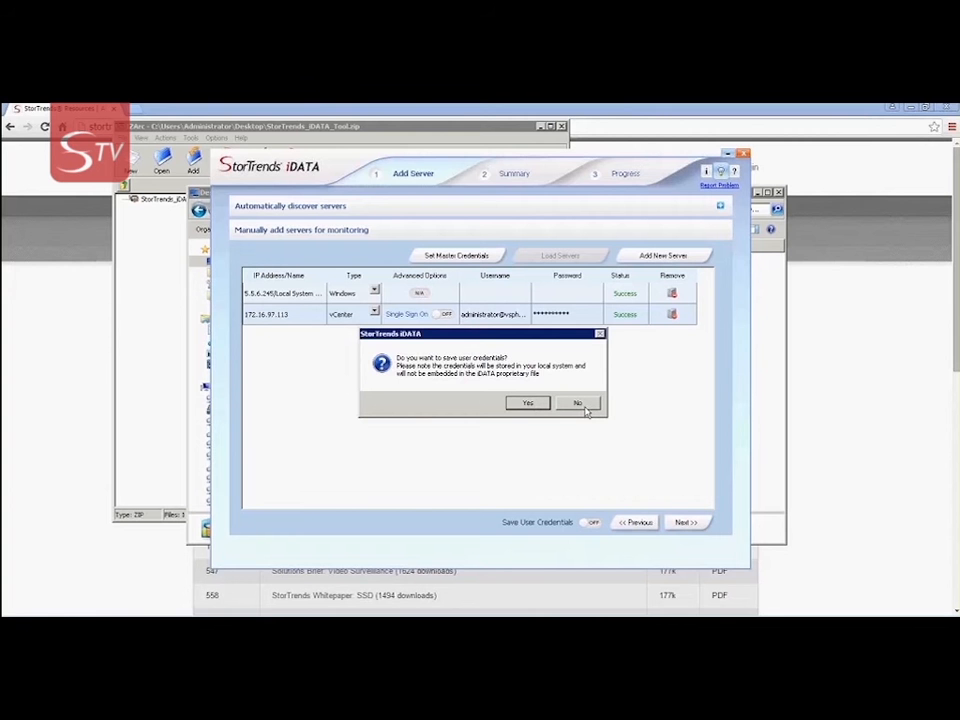
pyautogui.click(529, 402)
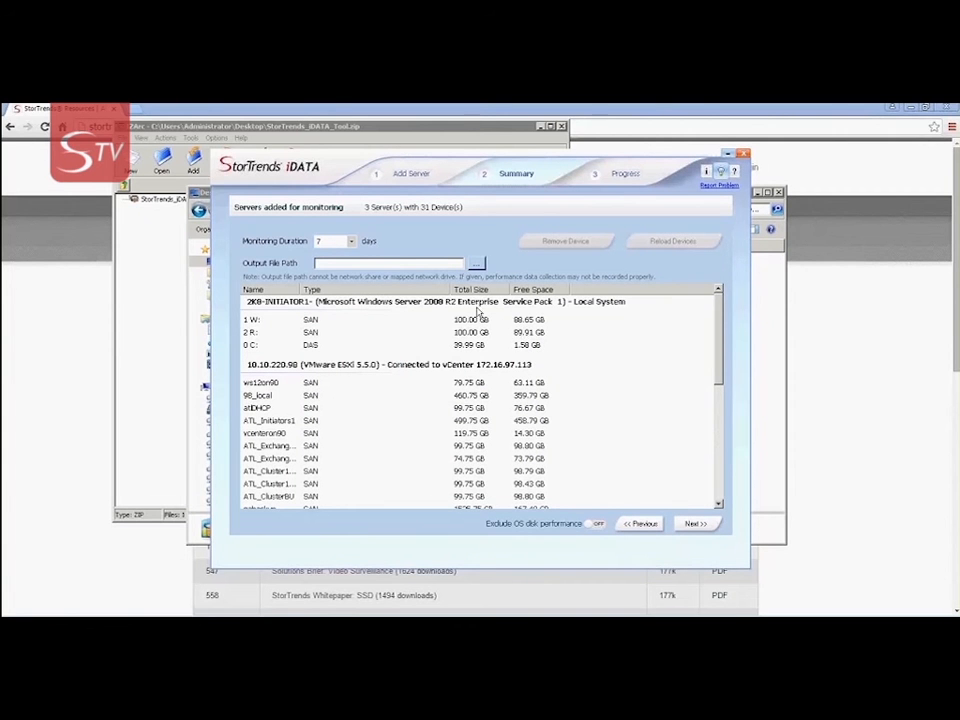
pyautogui.click(430, 303)
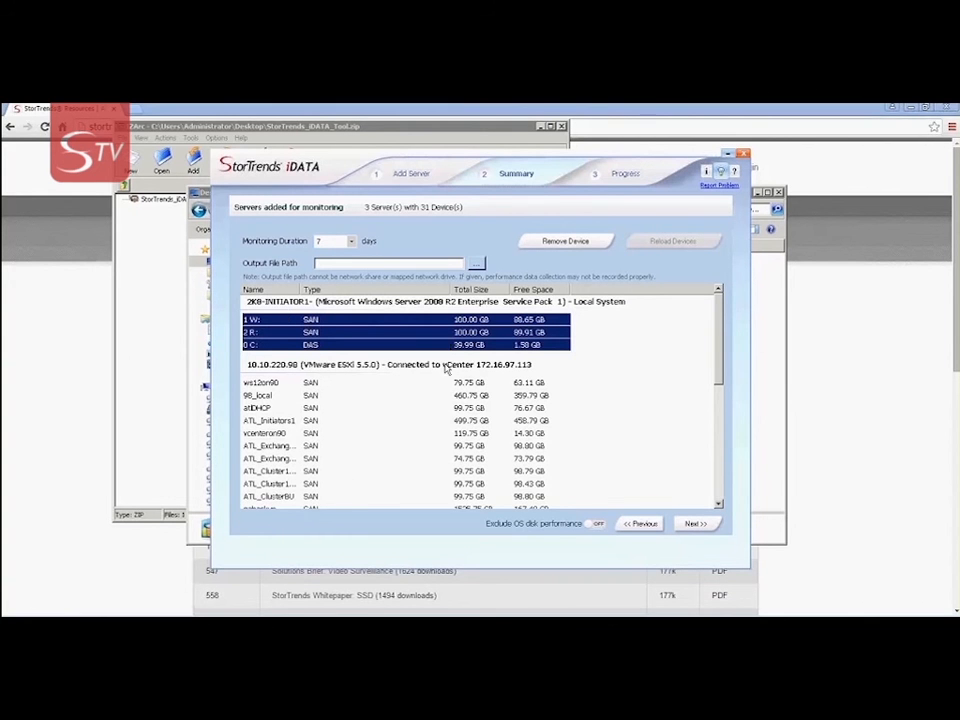
pyautogui.click(527, 368)
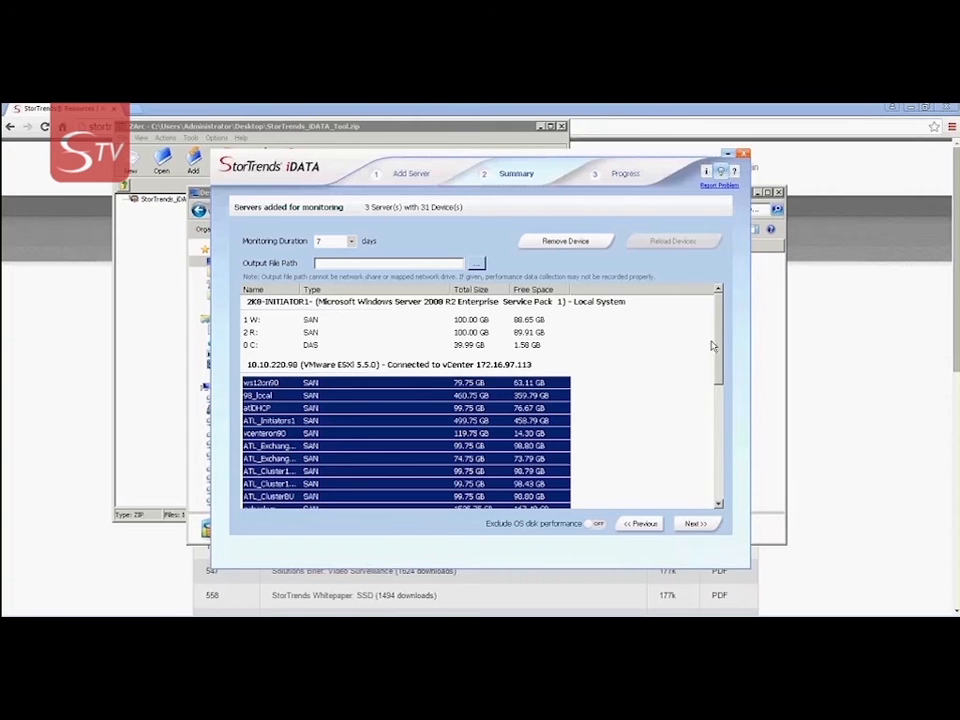
pyautogui.moveTo(715, 343); pyautogui.dragTo(679, 456)
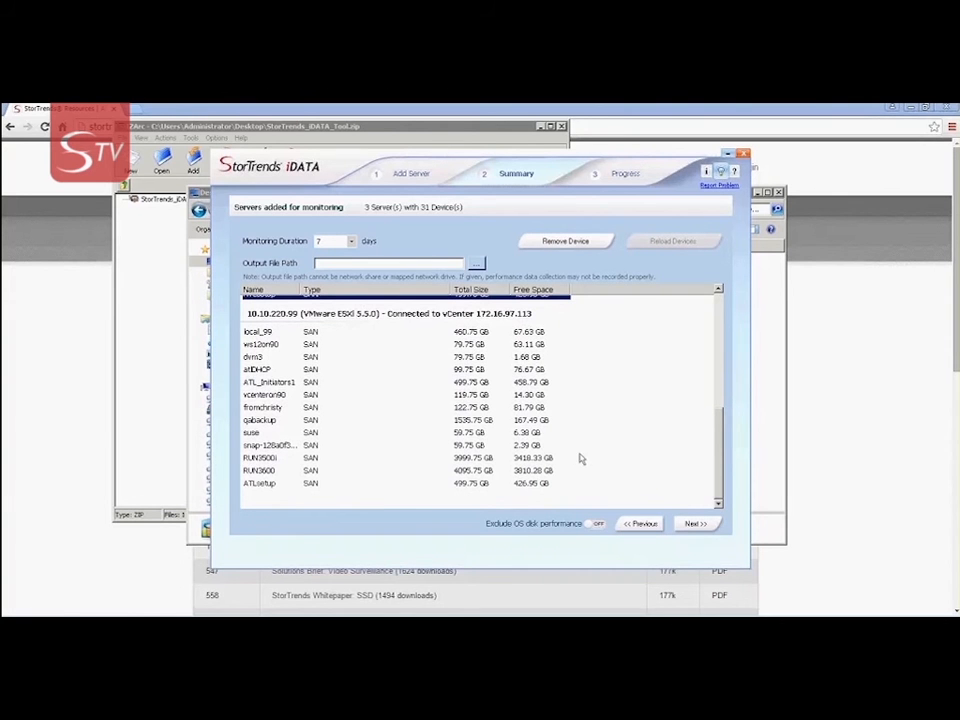
pyautogui.scroll(5, 725, 437)
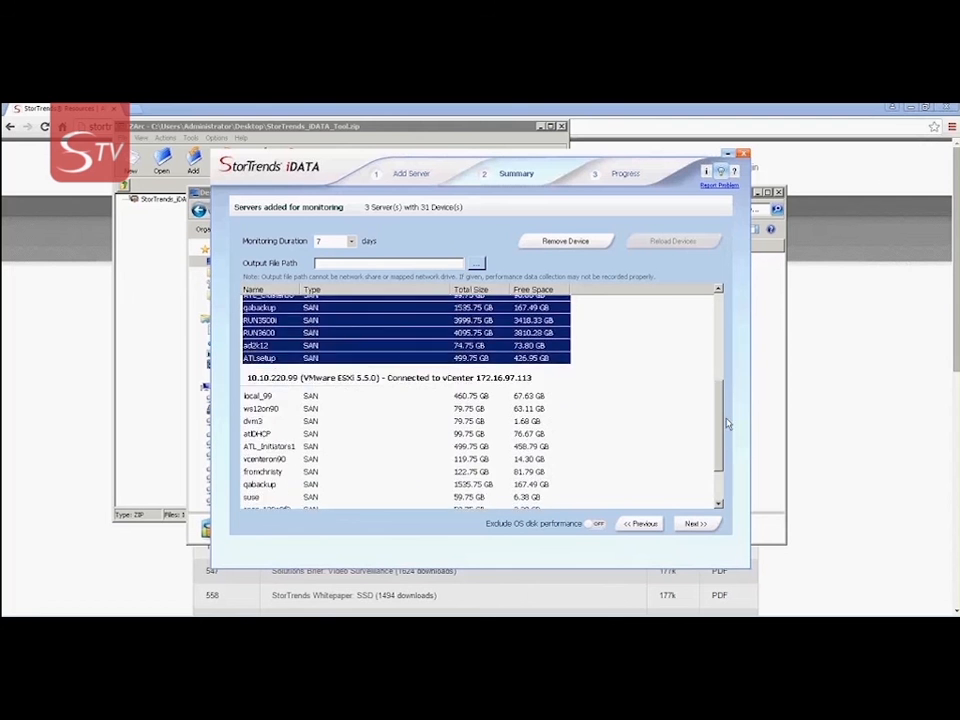
pyautogui.moveTo(740, 365); pyautogui.dragTo(733, 327)
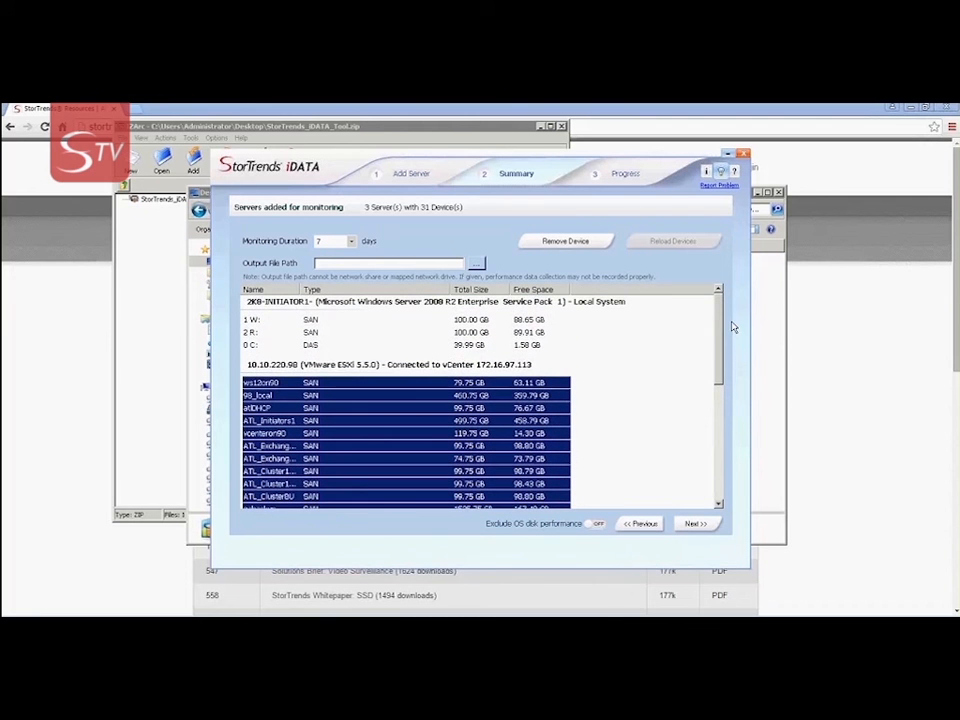
pyautogui.click(468, 344)
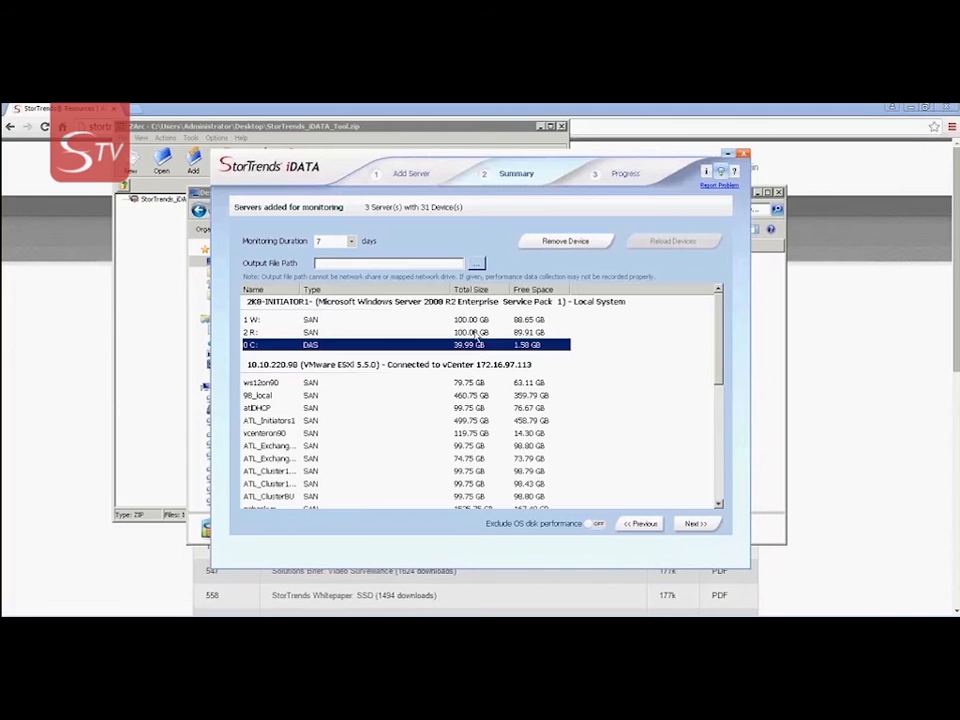
# Remove the 0 C: drive, then reload to restore all 31 devices and review the list
pyautogui.click(584, 245)
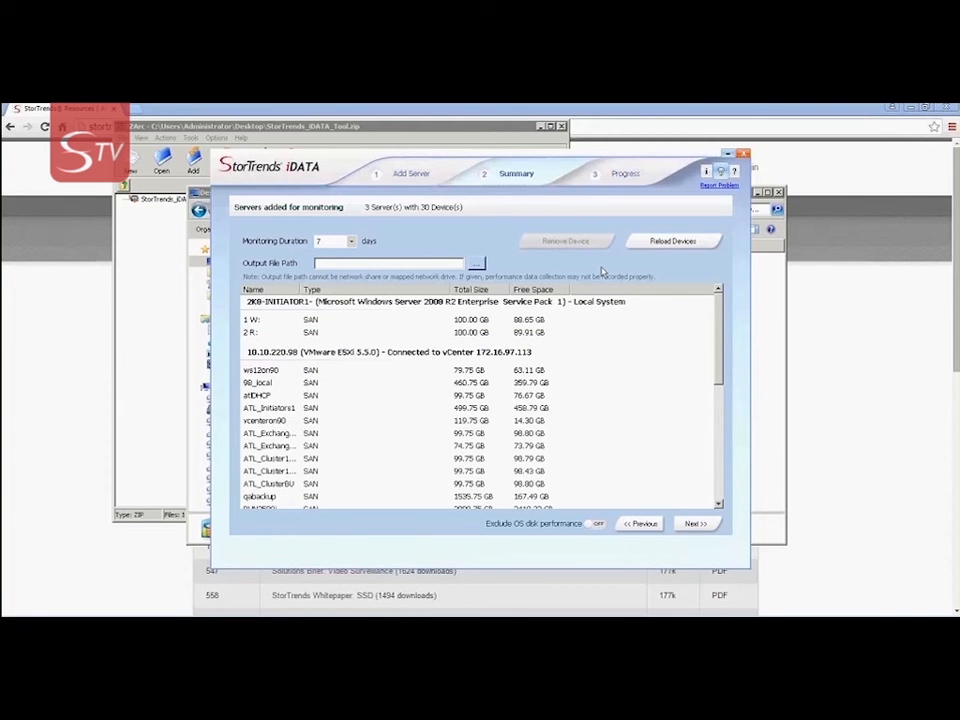
pyautogui.click(677, 245)
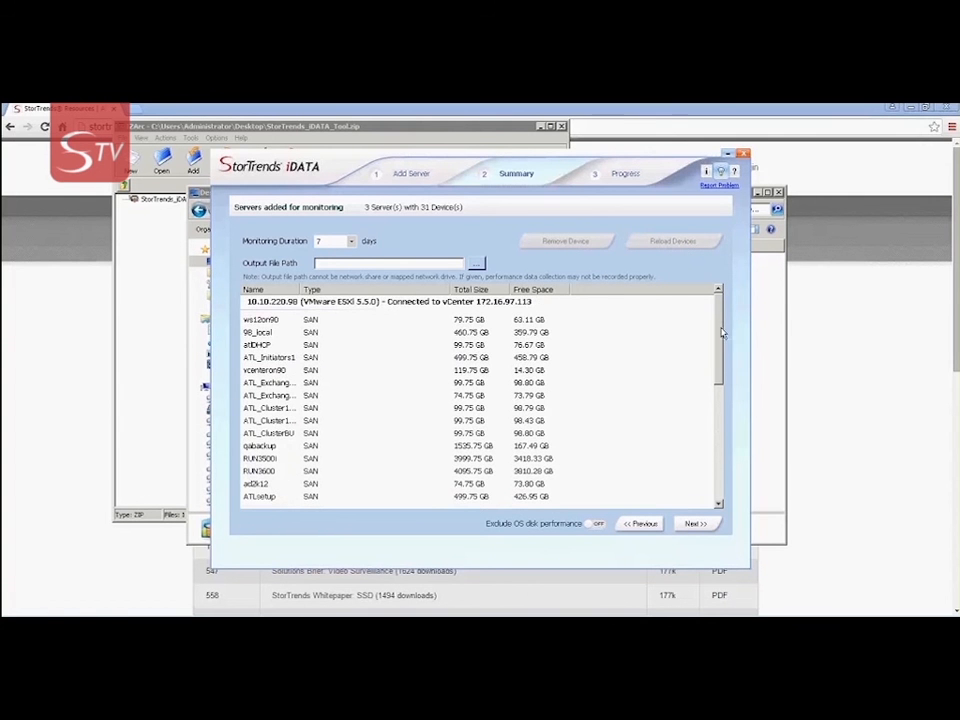
pyautogui.scroll(-5, 712, 397)
pyautogui.scroll(-4, 712, 397)
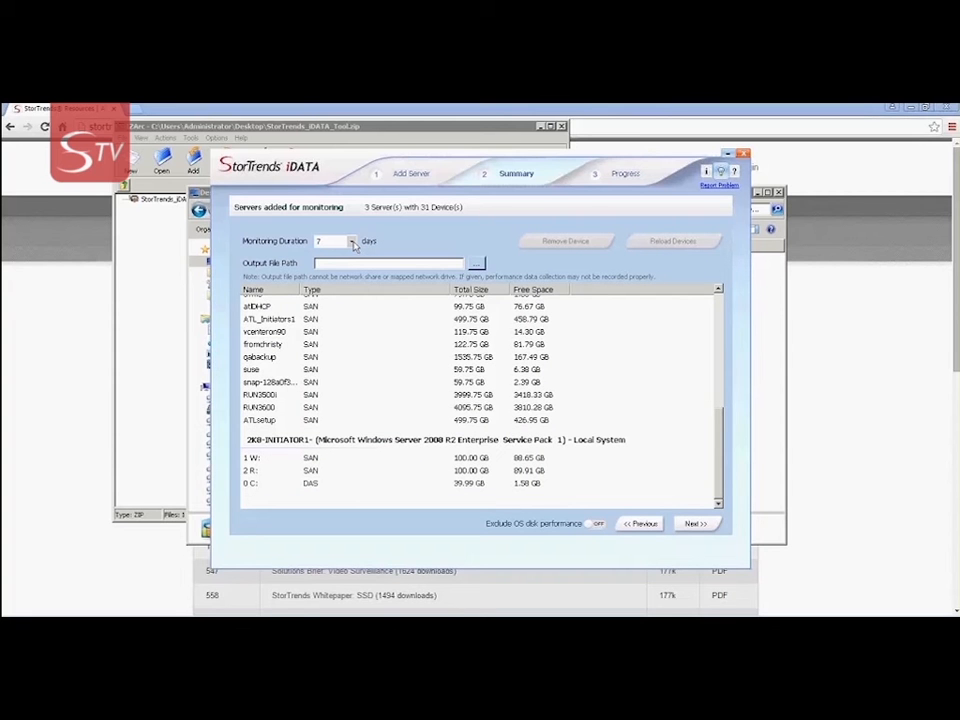
# Set Monitoring Duration to 7 days and bring up the Output File Path folder chooser
pyautogui.click(352, 243)
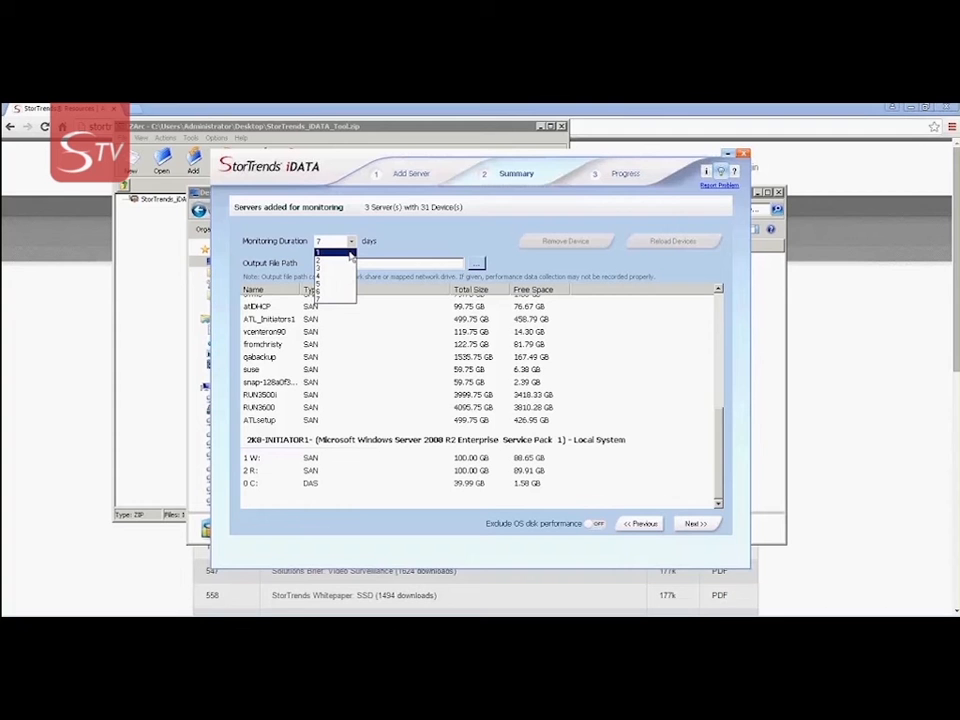
pyautogui.click(349, 254)
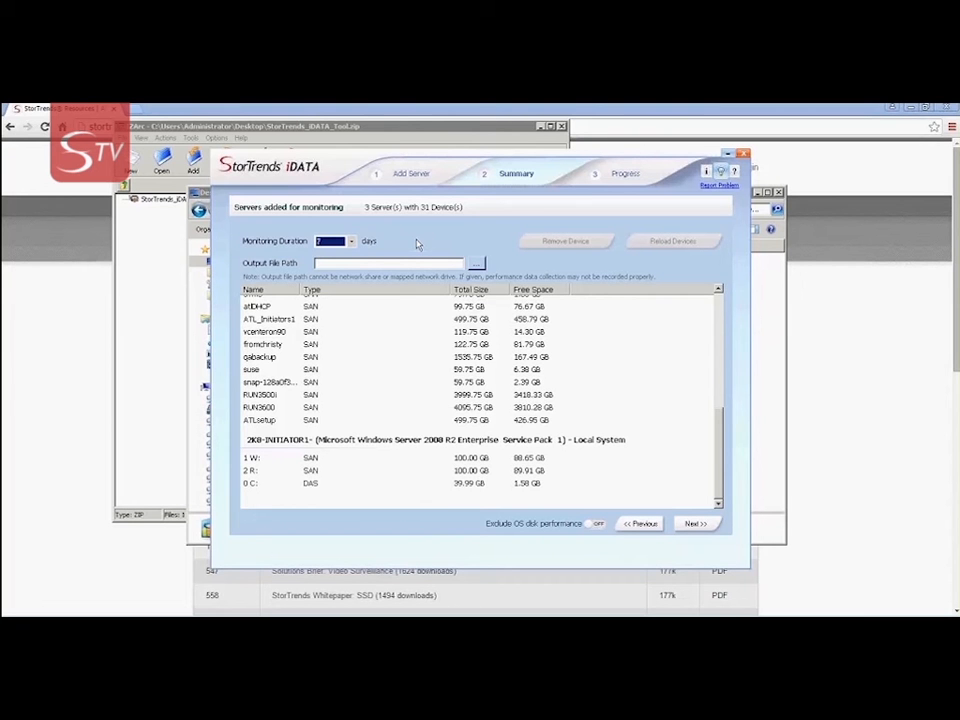
pyautogui.click(476, 263)
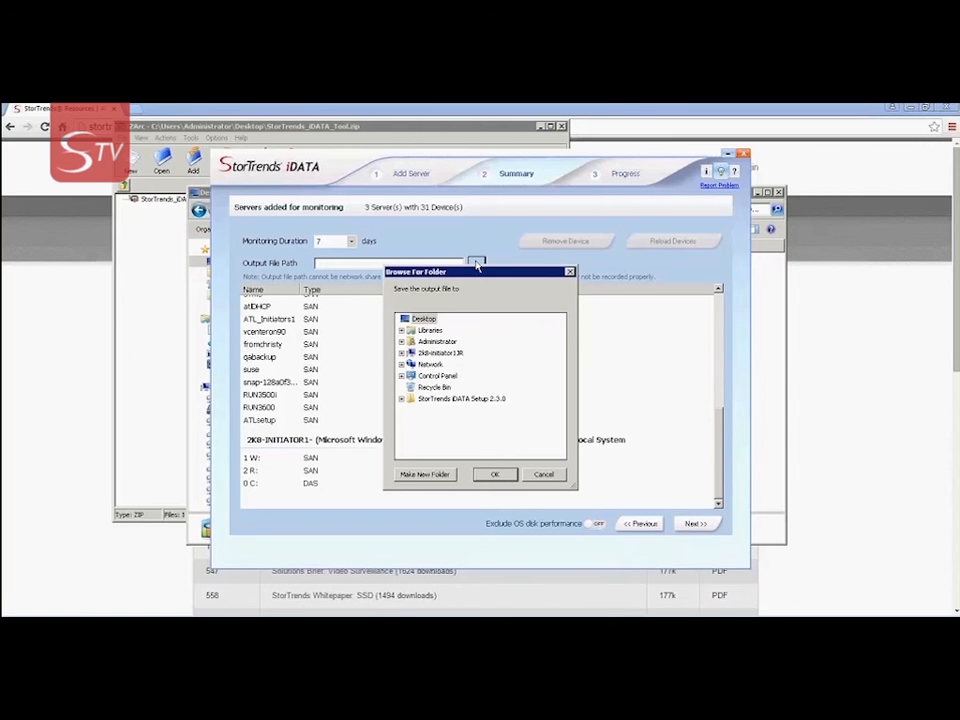
# Confirm Desktop as the output folder in Browse For Folder
pyautogui.click(496, 475)
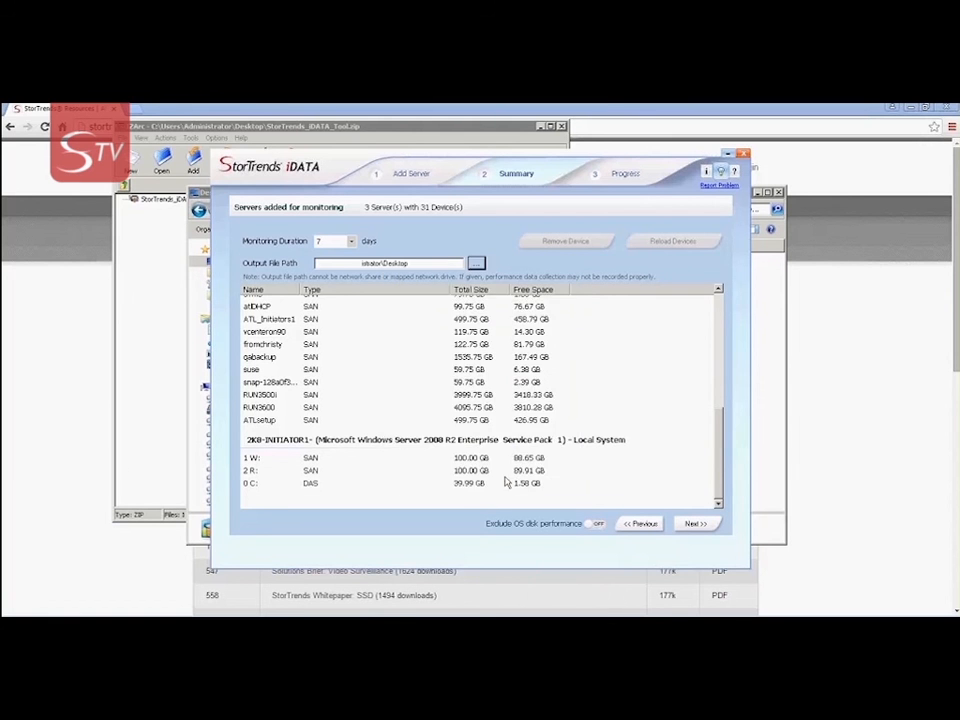
# Proceed past the Summary and confirm Yes to start monitoring the three servers
pyautogui.click(697, 527)
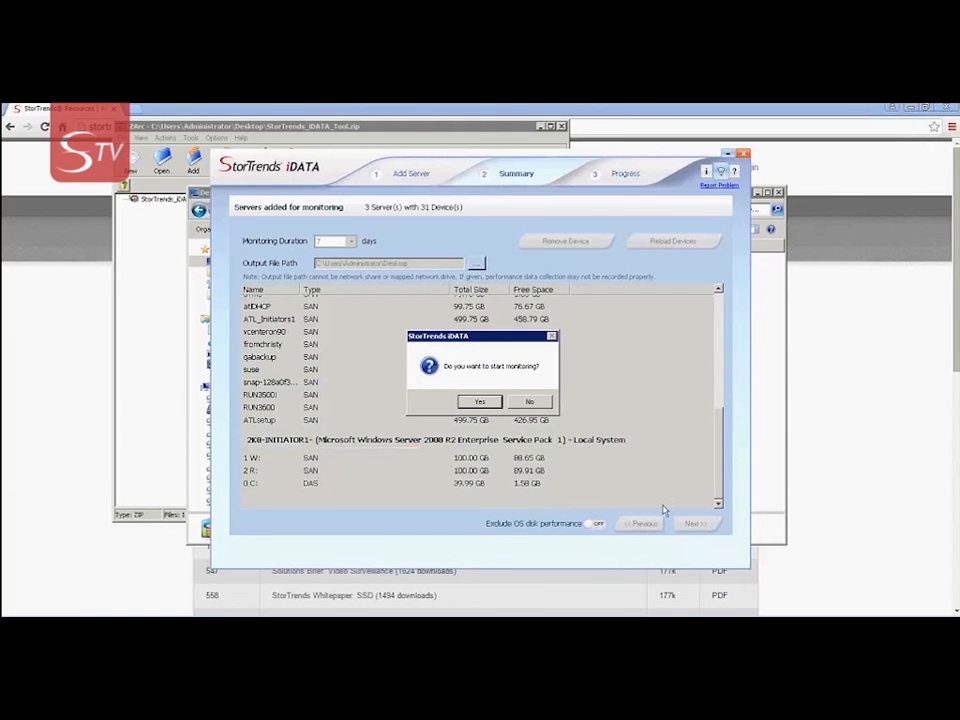
pyautogui.click(481, 402)
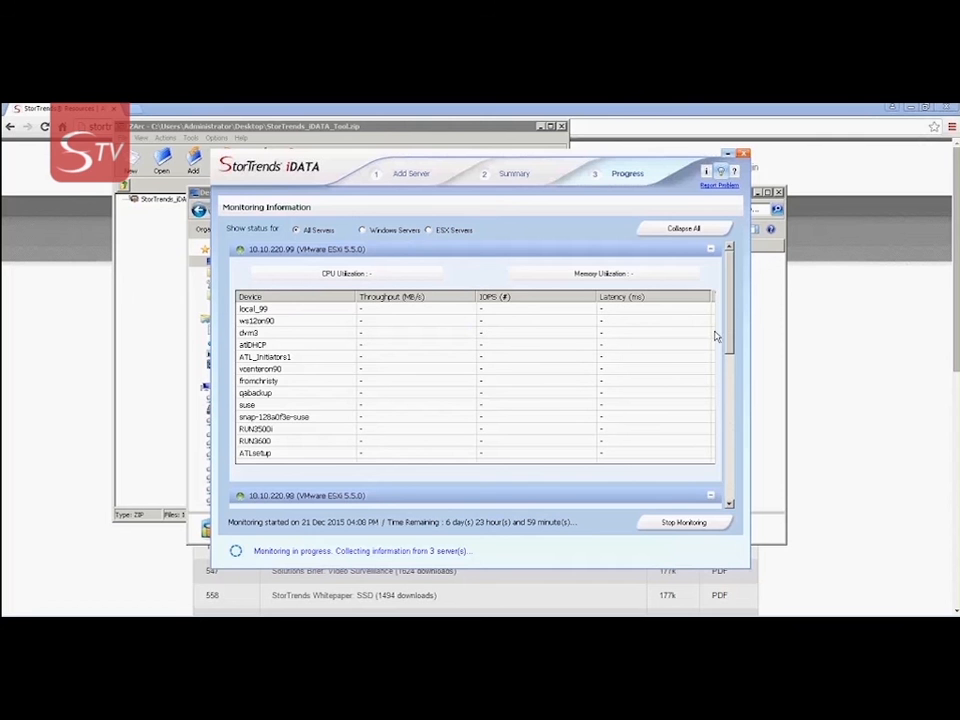
pyautogui.moveTo(732, 320); pyautogui.dragTo(728, 500)
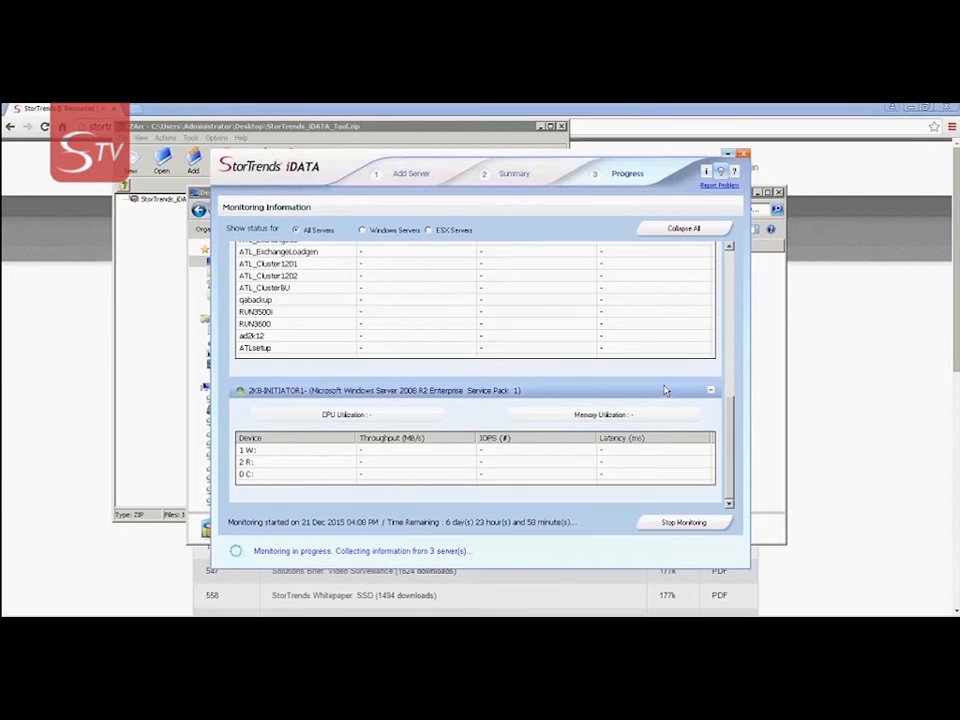
# Bring the Desktop folder window forward and locate the 28 KB ~AMI.idata output file
pyautogui.click(771, 377)
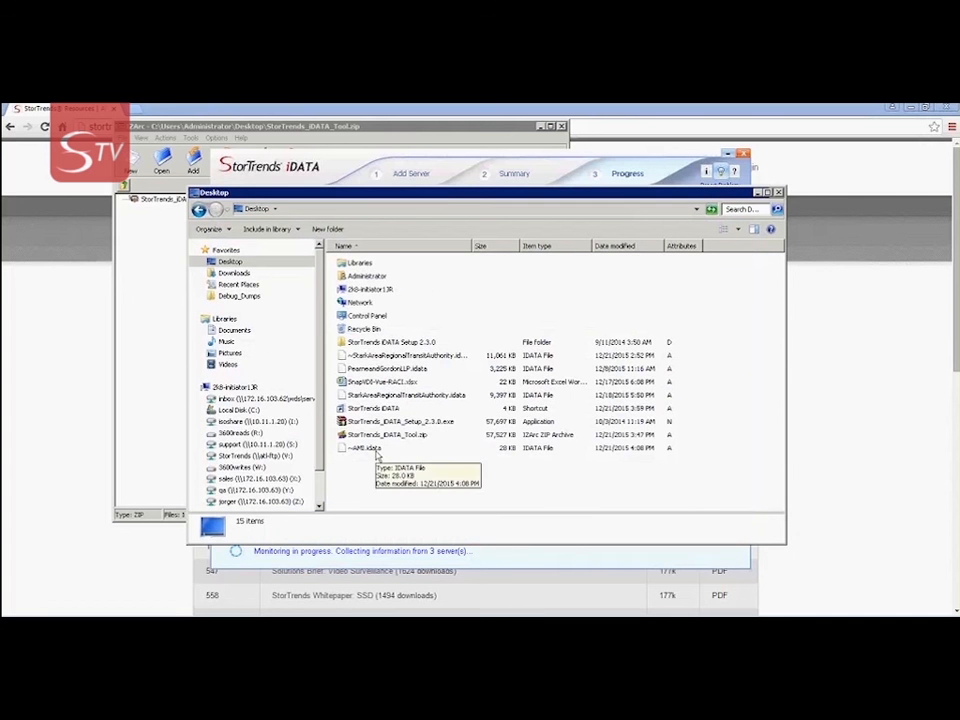
pyautogui.click(375, 453)
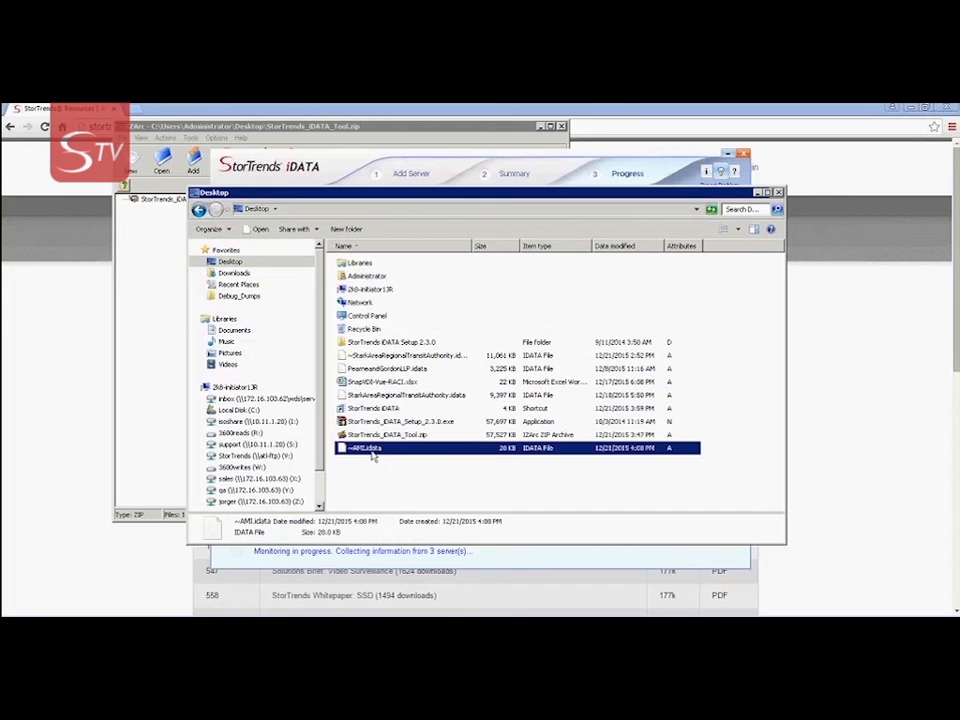
pyautogui.click(389, 473)
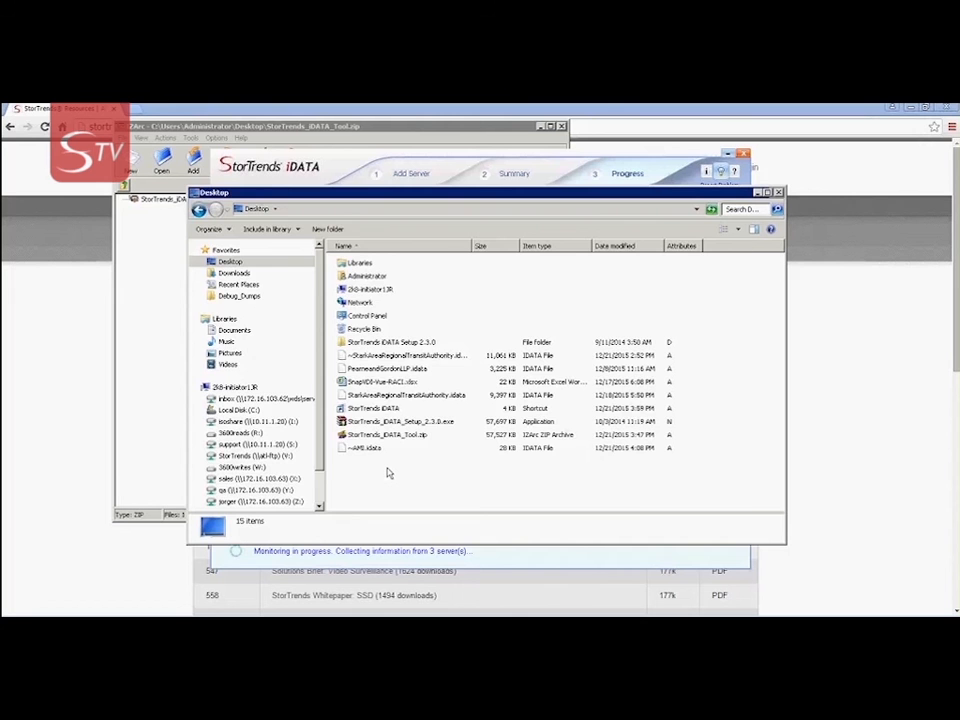
# Return StorTrends iDATA's monitoring page to the front, showing 6 days 23 hours 57 minutes left for 3 servers
pyautogui.click(575, 173)
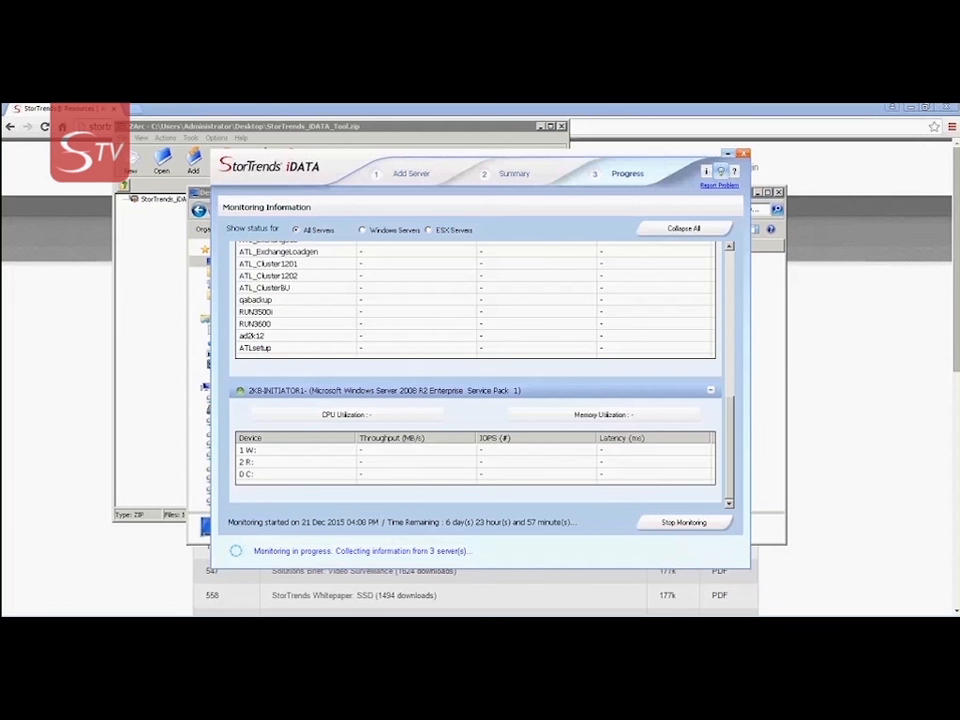